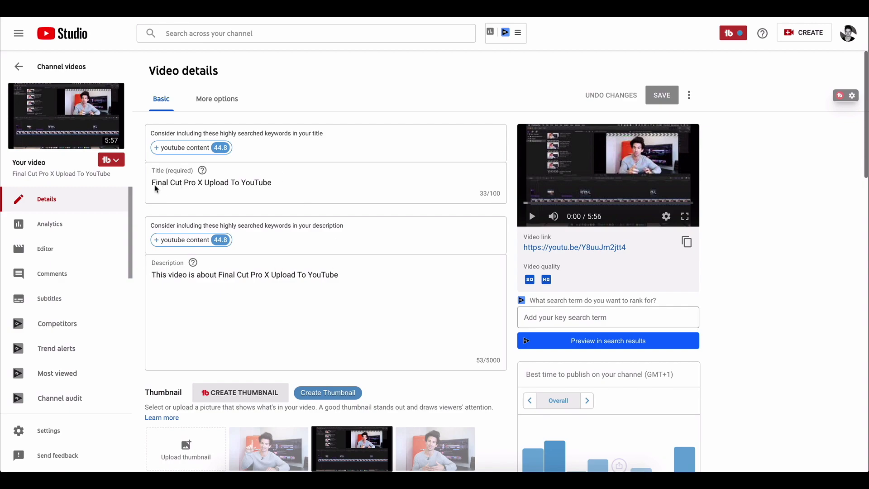
Review the video details page from the title down to the recommended tags and the vidIQ SEO score
{"action": "scroll", "coordinate": [448, 265], "scroll_direction": "down", "scroll_amount": 6}
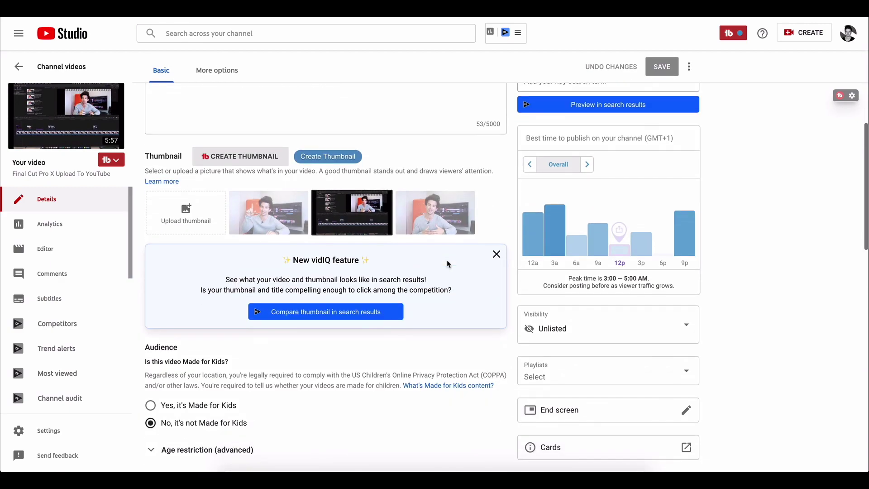
{"action": "scroll", "coordinate": [715, 178], "scroll_direction": "down", "scroll_amount": 6}
{"action": "scroll", "coordinate": [715, 178], "scroll_direction": "down", "scroll_amount": 5}
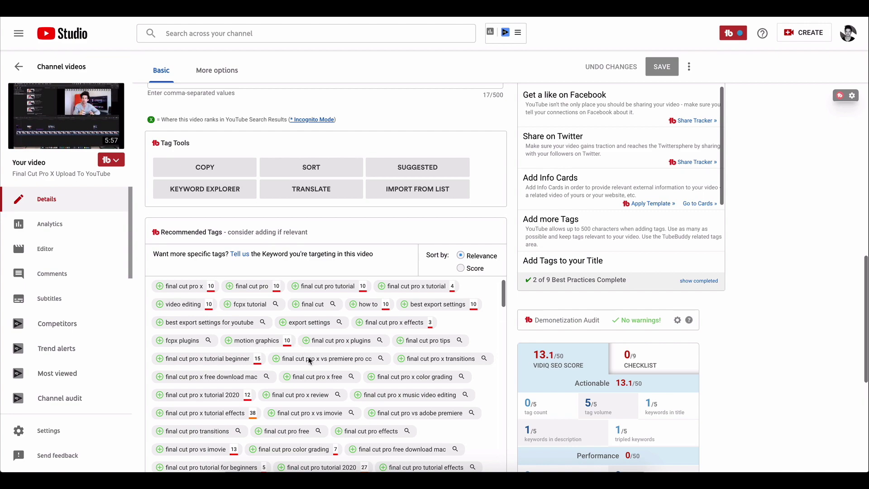
{"action": "scroll", "coordinate": [457, 258], "scroll_direction": "down", "scroll_amount": 3}
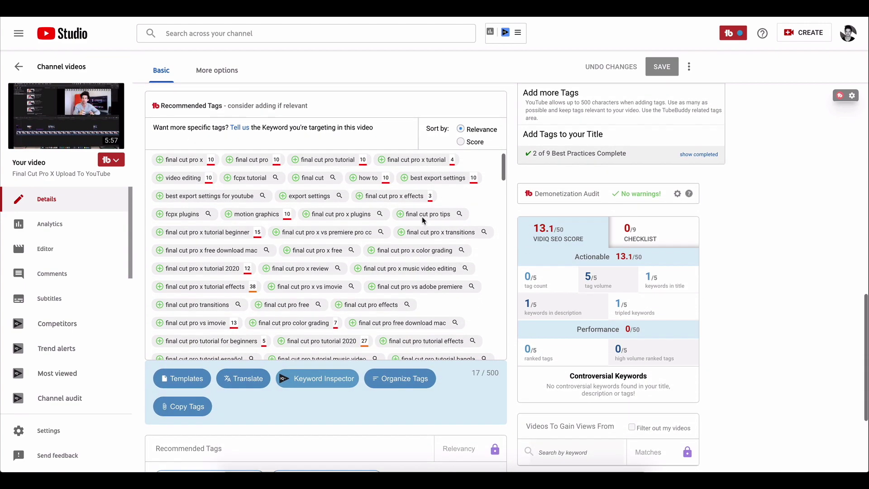
{"action": "scroll", "coordinate": [423, 220], "scroll_direction": "up", "scroll_amount": 5}
{"action": "scroll", "coordinate": [423, 220], "scroll_direction": "up", "scroll_amount": 6}
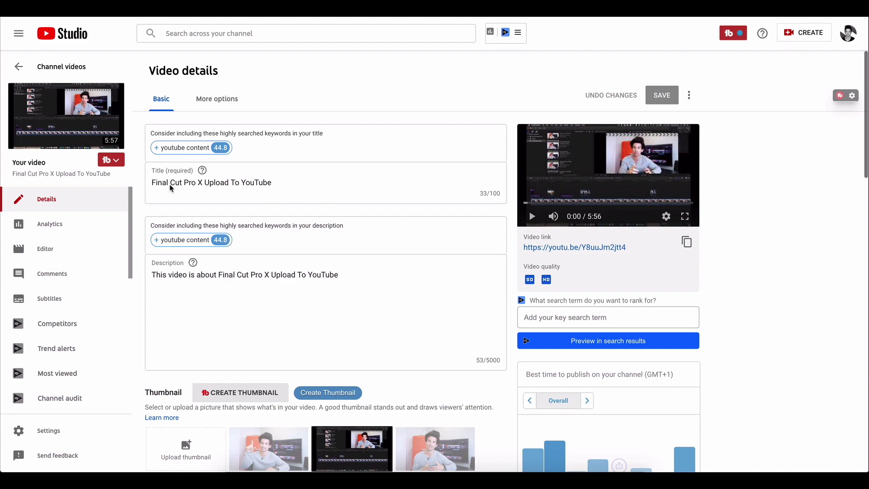
Compare the video's title with the heading line of the prepared text in Notes
{"action": "left_click_drag", "start_coordinate": [277, 182], "coordinate": [151, 181]}
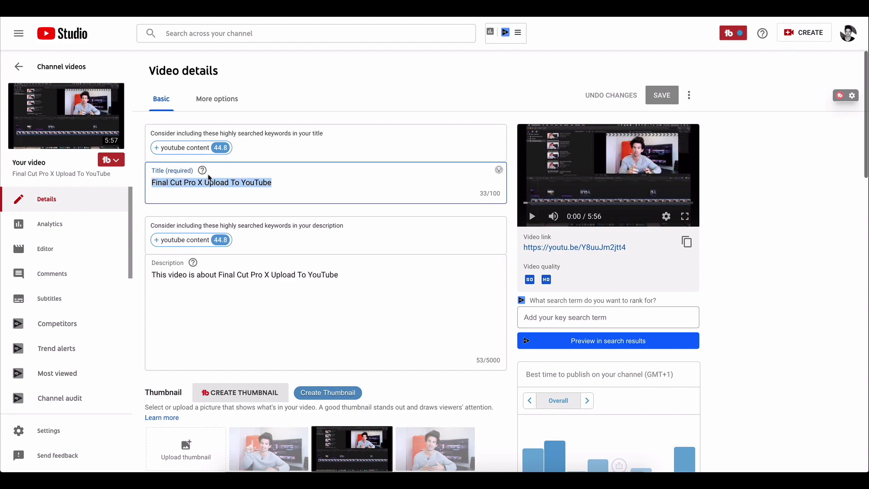
{"action": "left_click", "coordinate": [303, 181]}
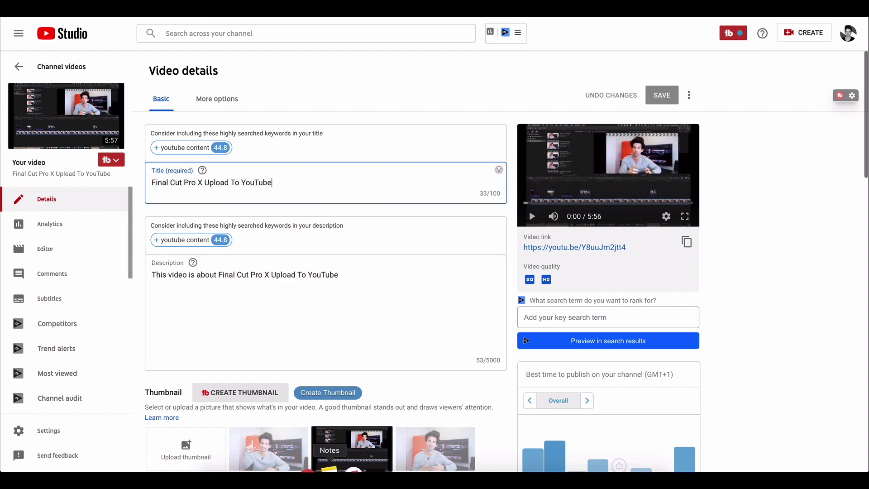
{"action": "left_click", "coordinate": [334, 470]}
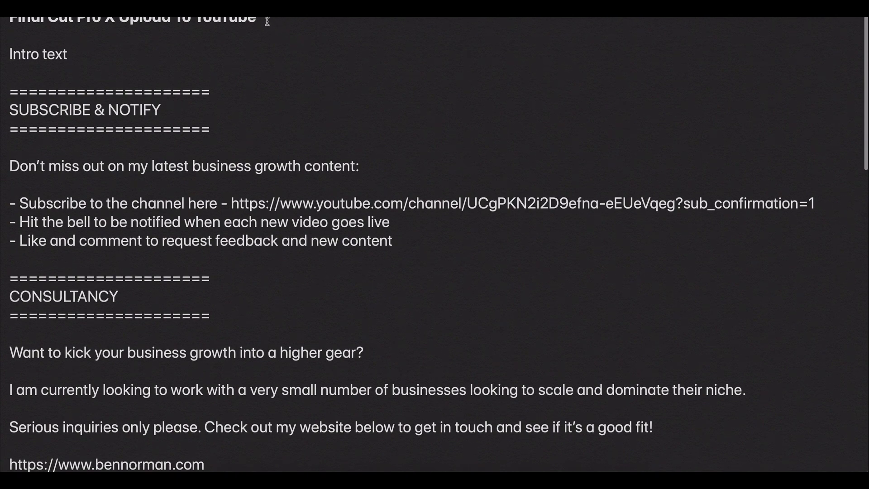
{"action": "triple_click", "coordinate": [90, 24]}
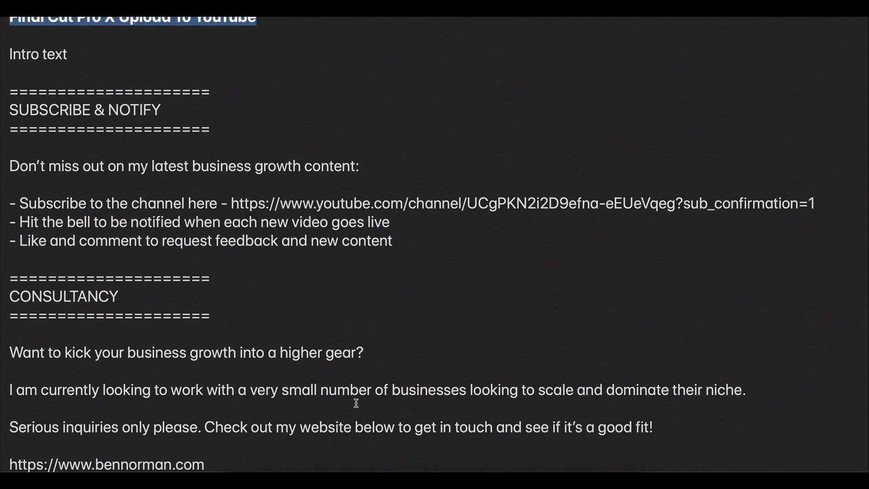
{"action": "left_click", "coordinate": [319, 471]}
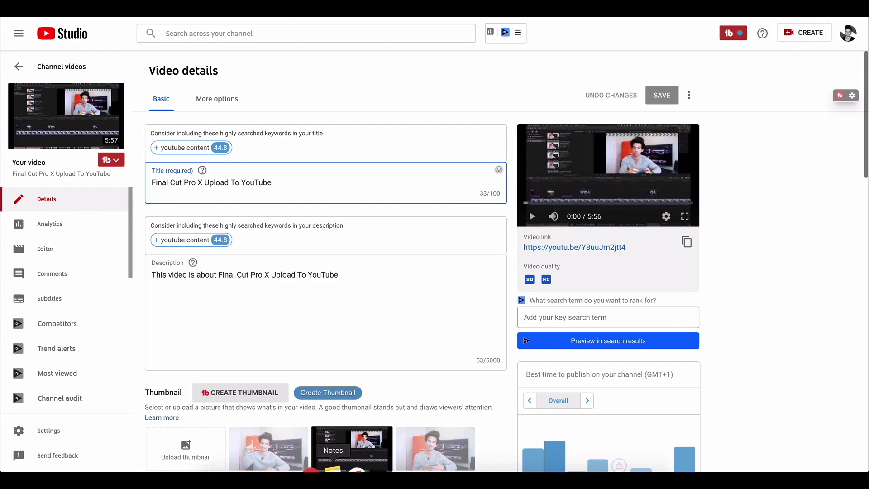
Switch to Notes and copy the comma-separated keyword list at the end of the note
{"action": "left_click", "coordinate": [333, 470]}
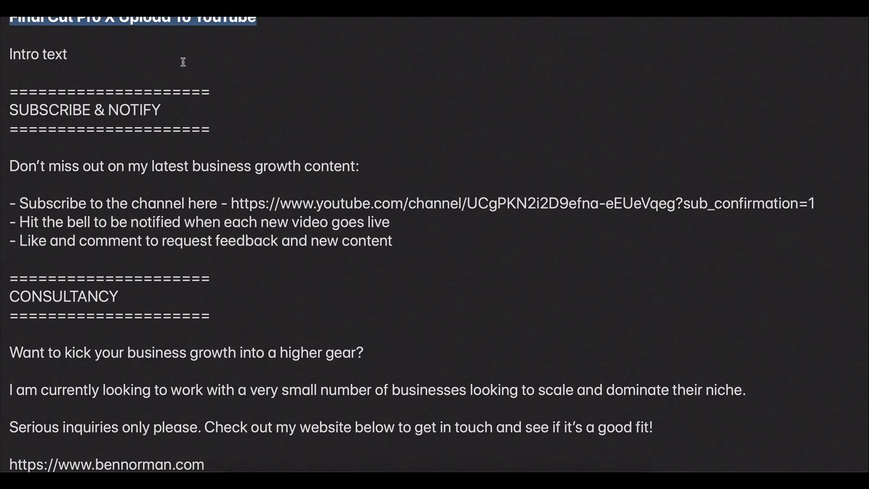
{"action": "left_click", "coordinate": [123, 66]}
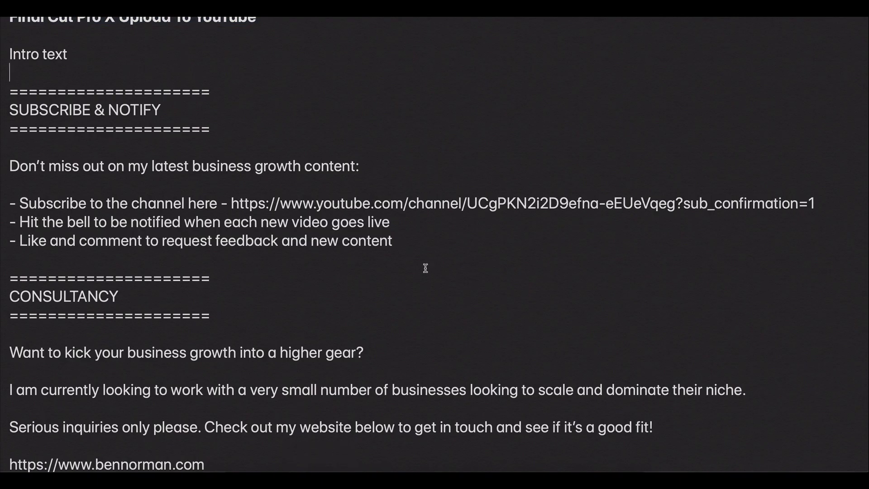
{"action": "scroll", "coordinate": [423, 267], "scroll_direction": "down", "scroll_amount": 15}
{"action": "scroll", "coordinate": [422, 257], "scroll_direction": "down", "scroll_amount": 3}
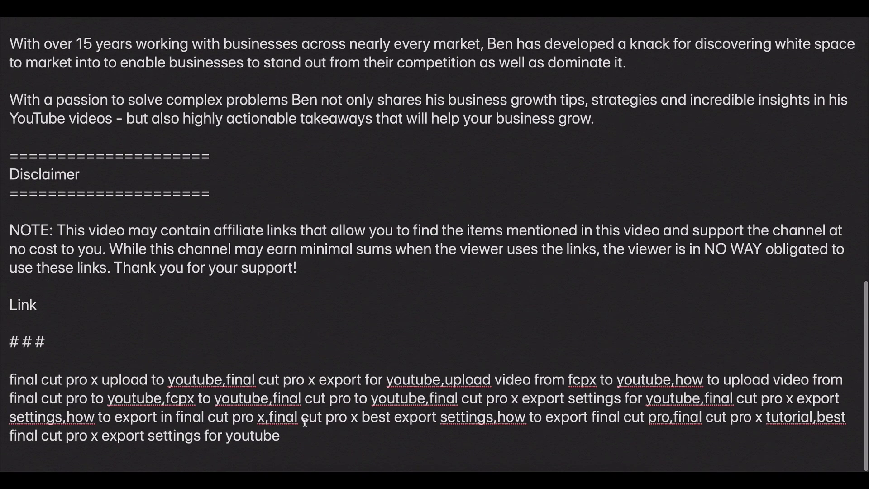
{"action": "left_click", "coordinate": [316, 437]}
{"action": "left_click_drag", "start_coordinate": [285, 435], "coordinate": [7, 375]}
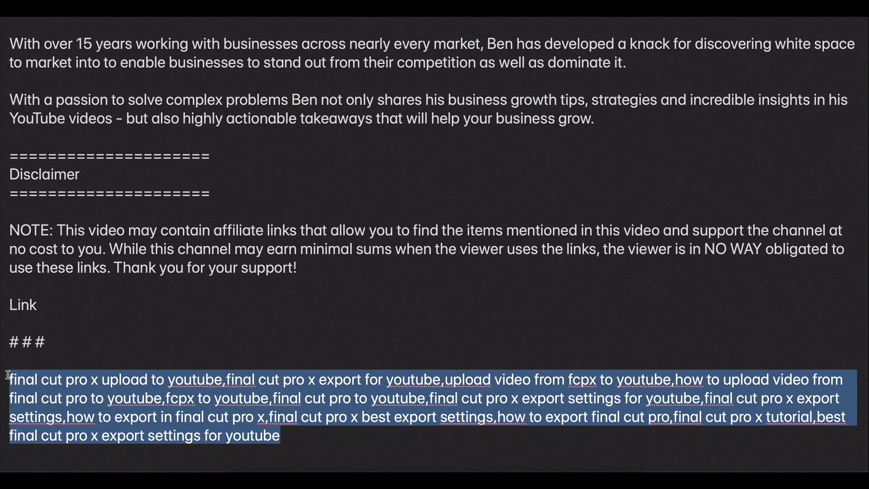
{"action": "right_click", "coordinate": [36, 383]}
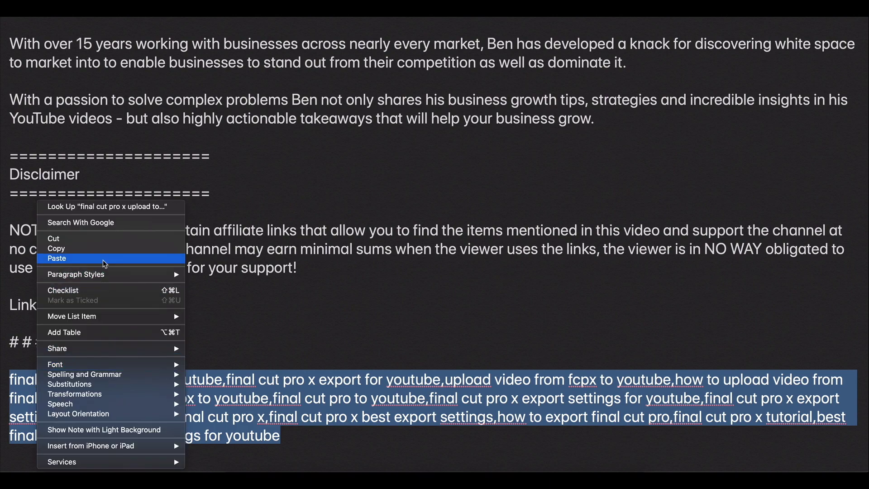
{"action": "left_click", "coordinate": [104, 249]}
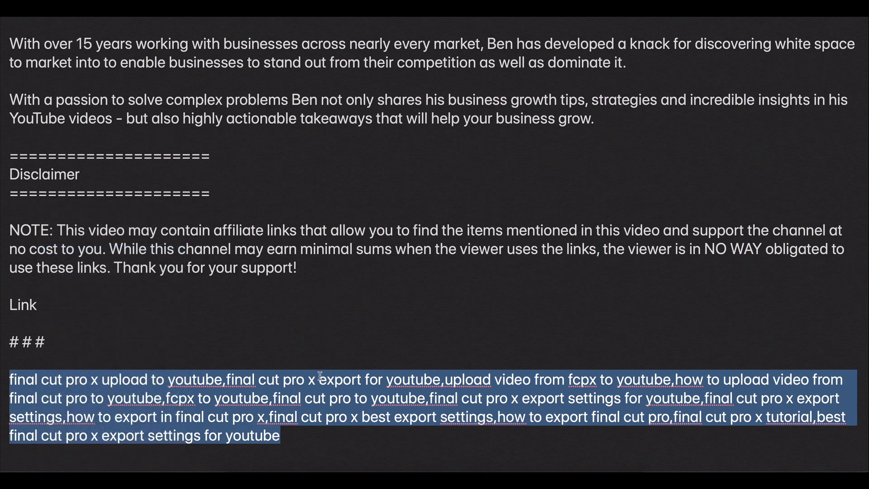
Return to YouTube Studio and replace the video's "Youtube Content" tag with the copied Final Cut Pro keyword list
{"action": "left_click", "coordinate": [320, 471]}
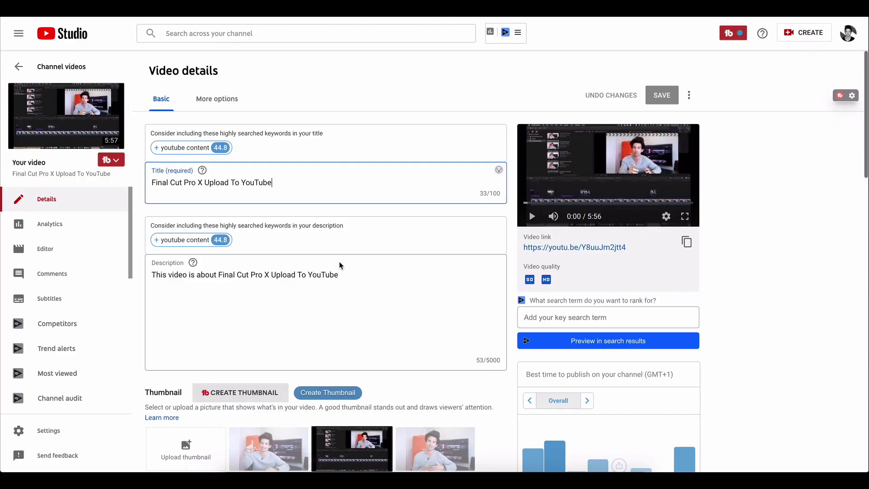
{"action": "left_click", "coordinate": [354, 287]}
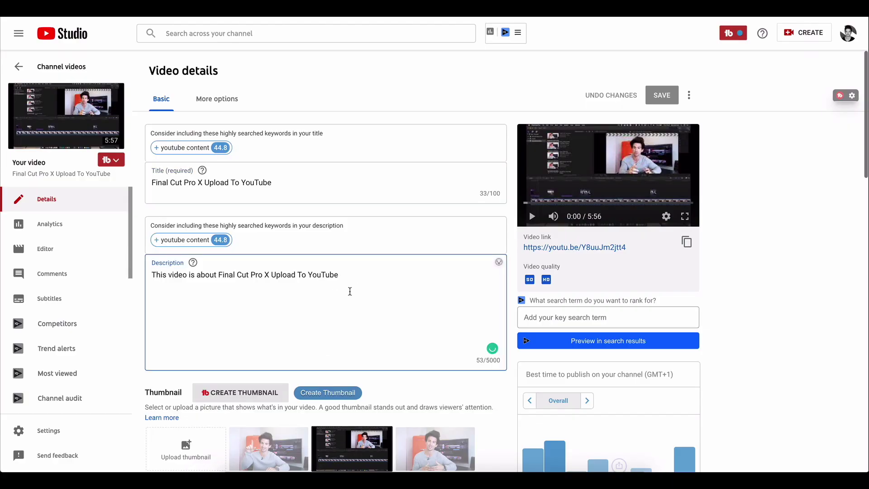
{"action": "scroll", "coordinate": [549, 334], "scroll_direction": "down", "scroll_amount": 12}
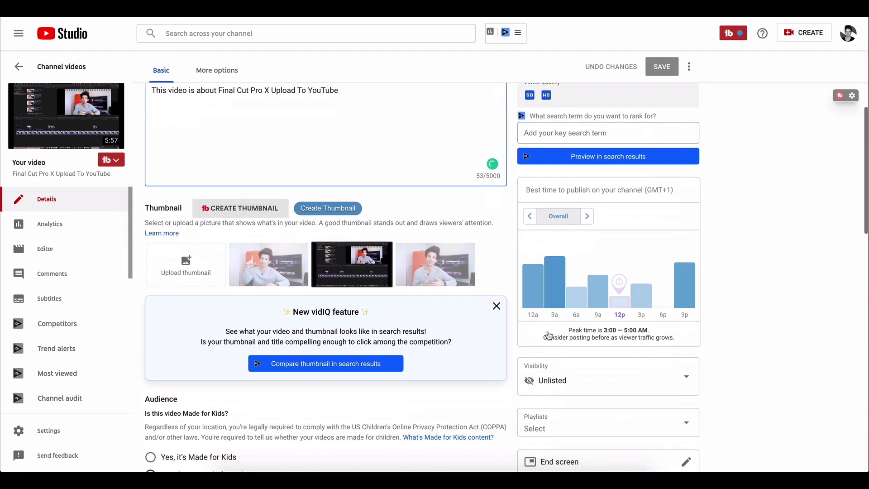
{"action": "scroll", "coordinate": [548, 335], "scroll_direction": "down", "scroll_amount": 1}
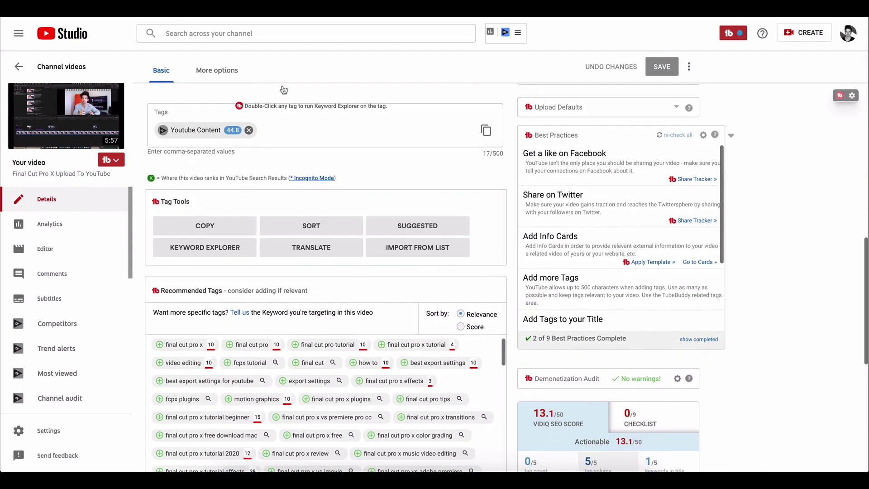
{"action": "left_click", "coordinate": [249, 131]}
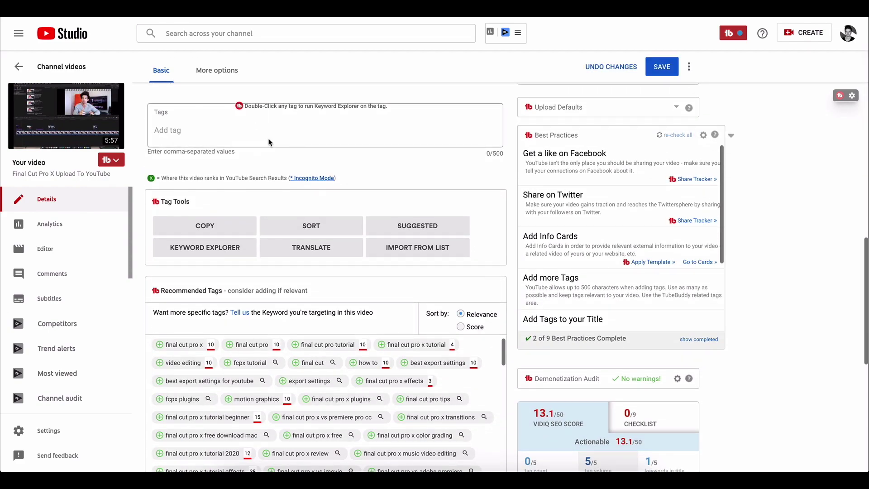
{"action": "left_click", "coordinate": [230, 137]}
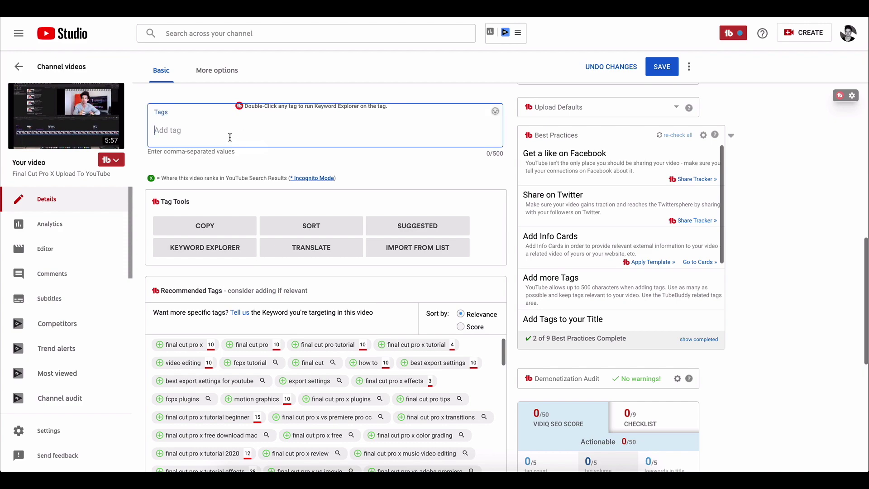
{"action": "key", "text": "ctrl+v"}
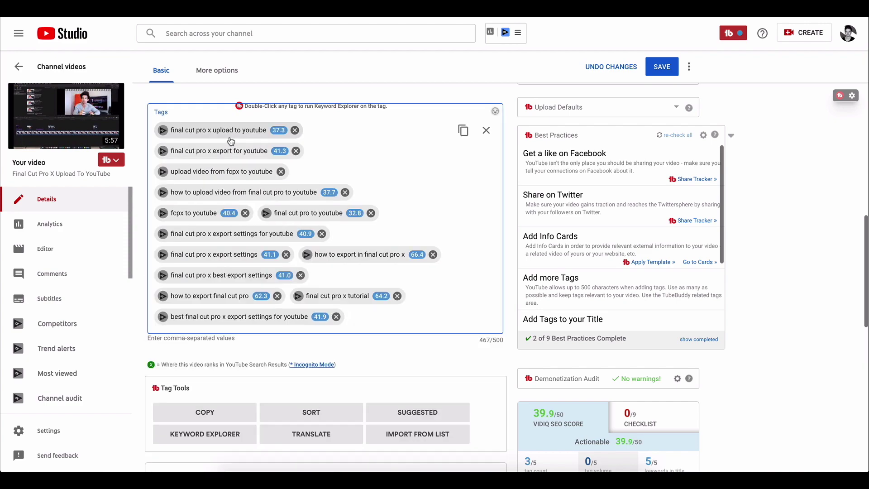
Examine the new tags and their scores alongside the title, description, tag character count and vidIQ SEO score
{"action": "mouse_move", "coordinate": [279, 133]}
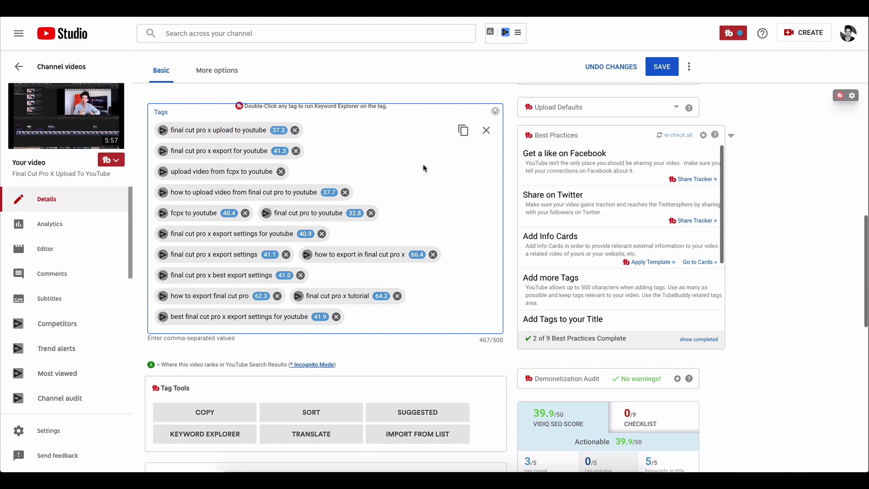
{"action": "scroll", "coordinate": [424, 169], "scroll_direction": "up", "scroll_amount": 2}
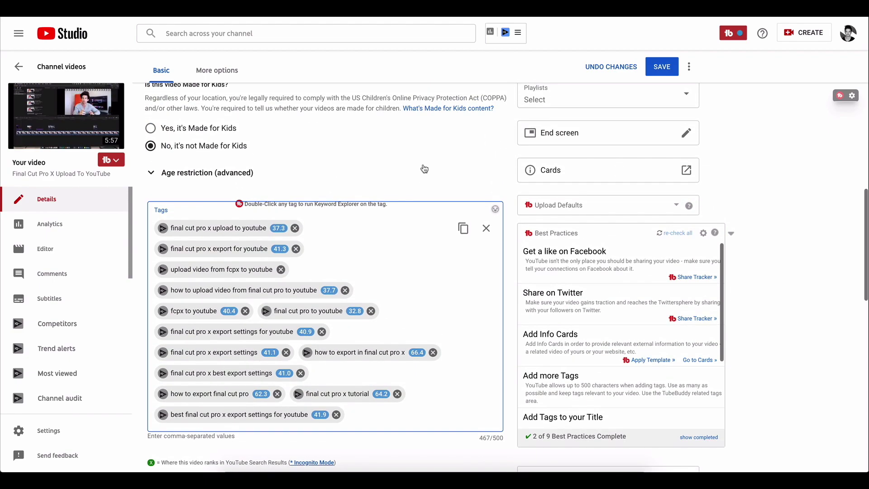
{"action": "scroll", "coordinate": [424, 168], "scroll_direction": "up", "scroll_amount": 10}
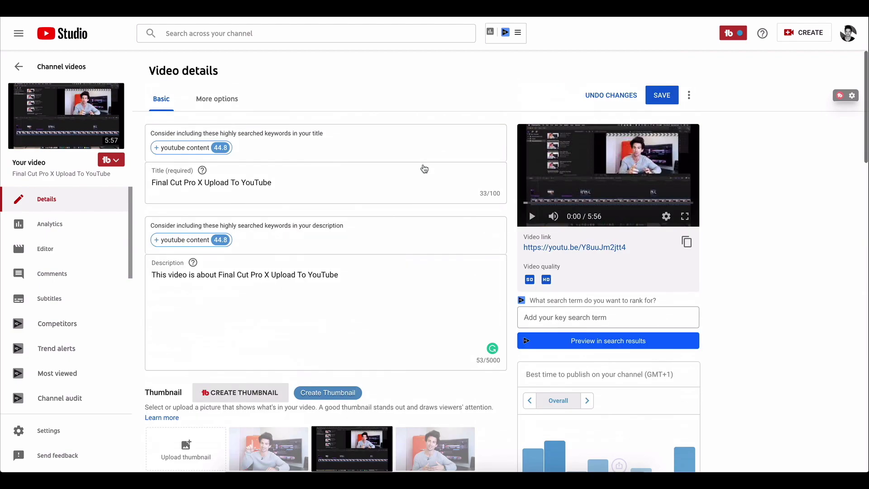
{"action": "scroll", "coordinate": [424, 169], "scroll_direction": "down", "scroll_amount": 10}
{"action": "mouse_move", "coordinate": [259, 253]}
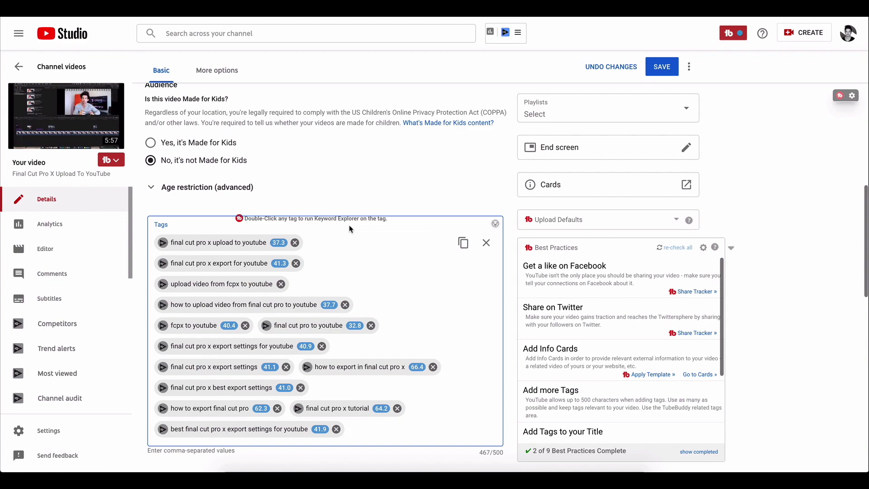
{"action": "scroll", "coordinate": [384, 183], "scroll_direction": "up", "scroll_amount": 1}
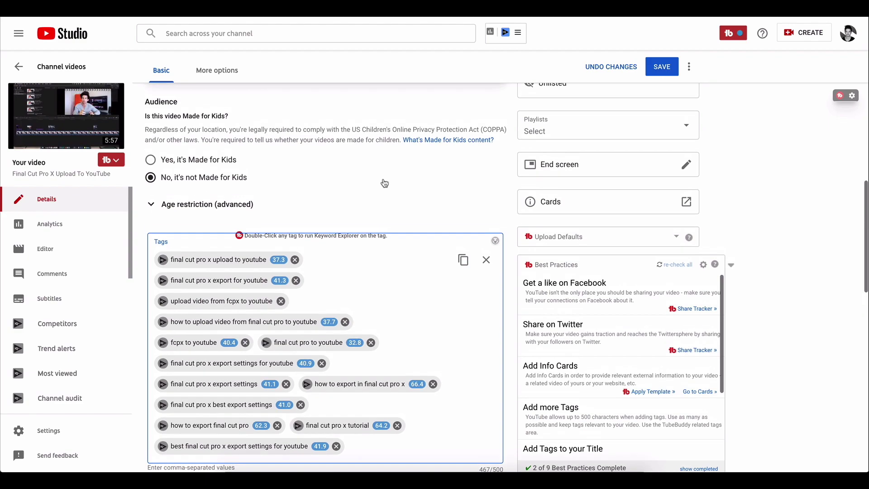
{"action": "scroll", "coordinate": [384, 183], "scroll_direction": "up", "scroll_amount": 10}
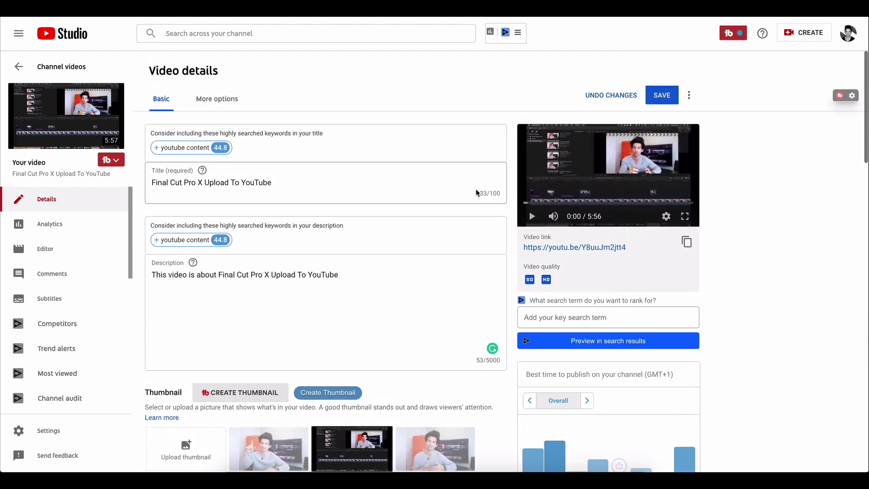
{"action": "scroll", "coordinate": [271, 185], "scroll_direction": "down", "scroll_amount": 8}
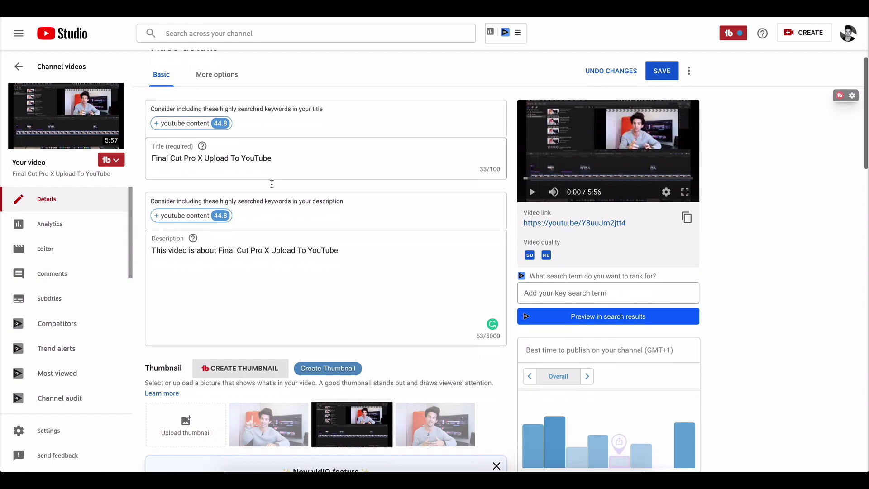
{"action": "scroll", "coordinate": [305, 403], "scroll_direction": "down", "scroll_amount": 5}
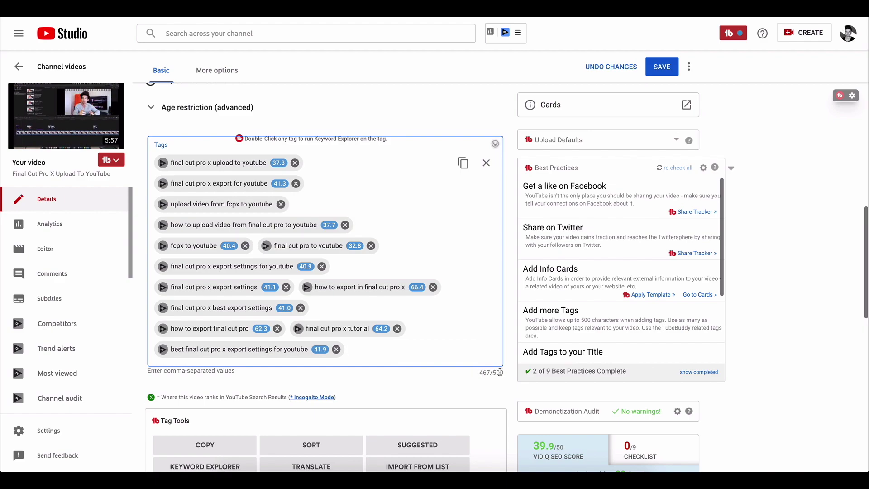
{"action": "scroll", "coordinate": [499, 372], "scroll_direction": "down", "scroll_amount": 3}
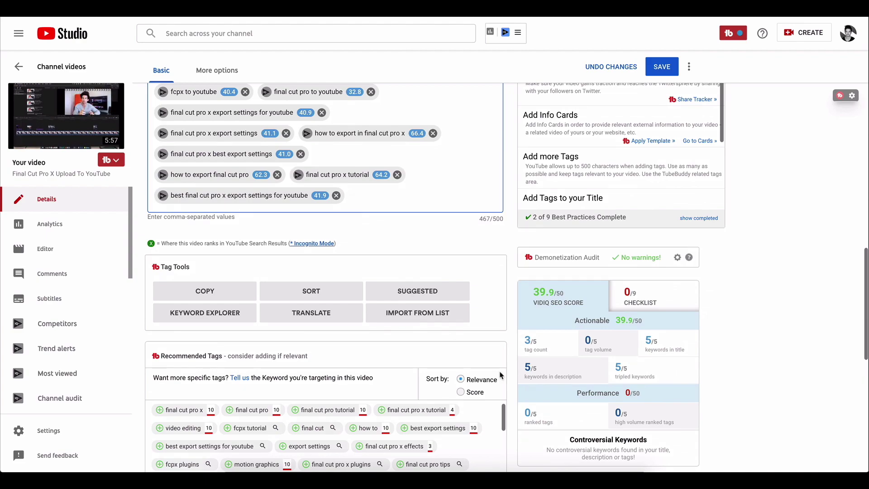
{"action": "scroll", "coordinate": [501, 375], "scroll_direction": "up", "scroll_amount": 10}
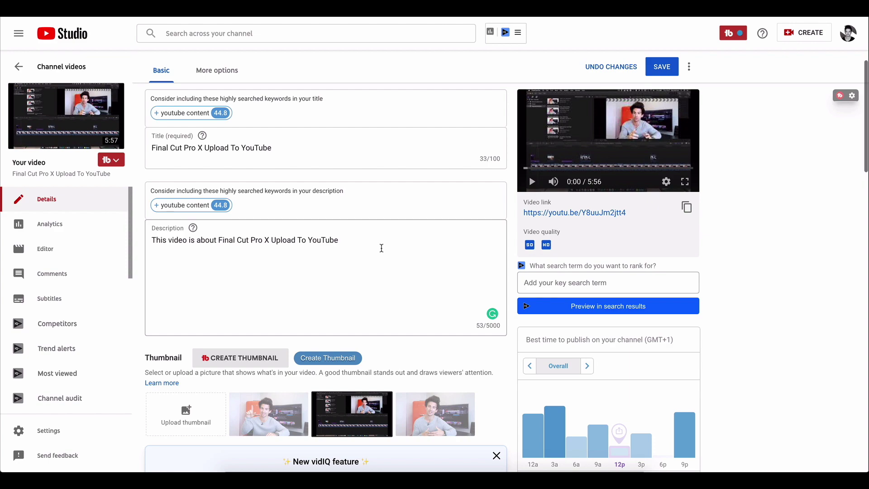
Switch to Notes, copy the description template from "Intro text" through "# # #", and paste it below the video description's first line in YouTube Studio
{"action": "left_click", "coordinate": [334, 457]}
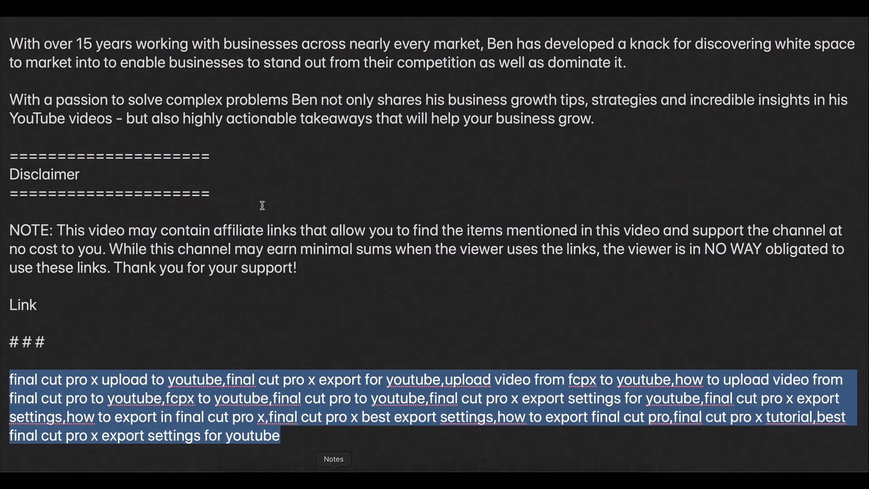
{"action": "left_click_drag", "start_coordinate": [123, 335], "coordinate": [5, 54]}
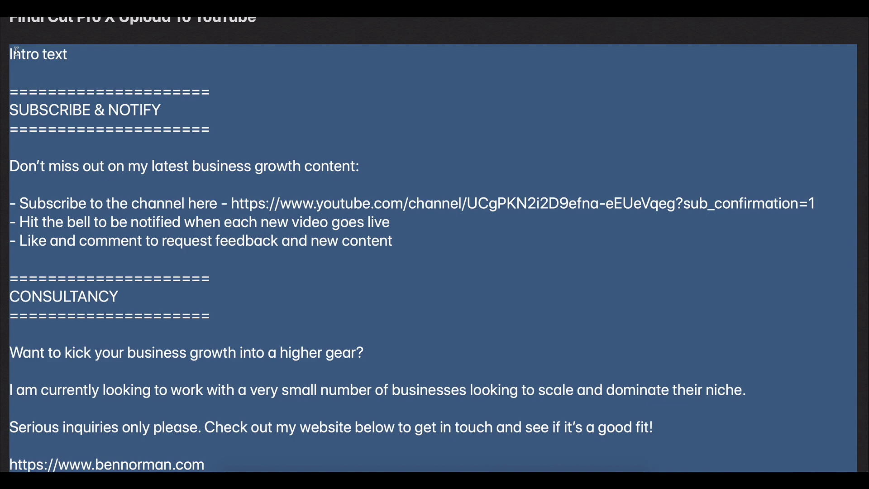
{"action": "right_click", "coordinate": [18, 51]}
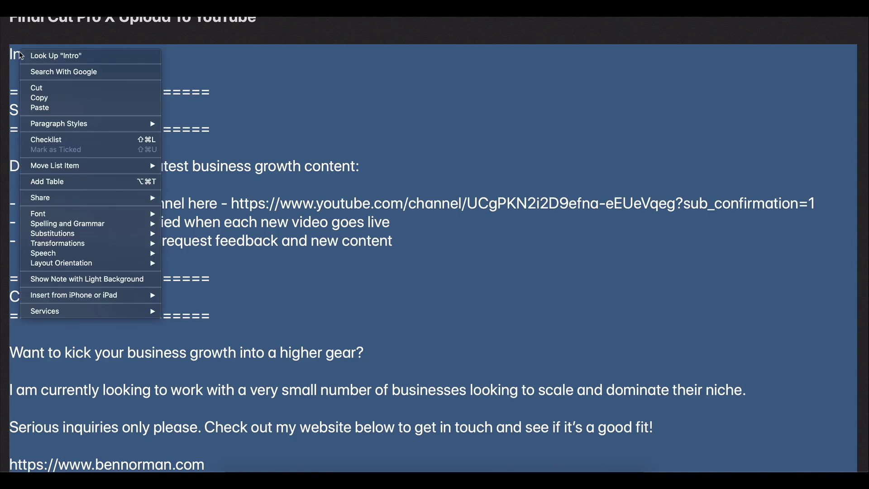
{"action": "left_click", "coordinate": [39, 97]}
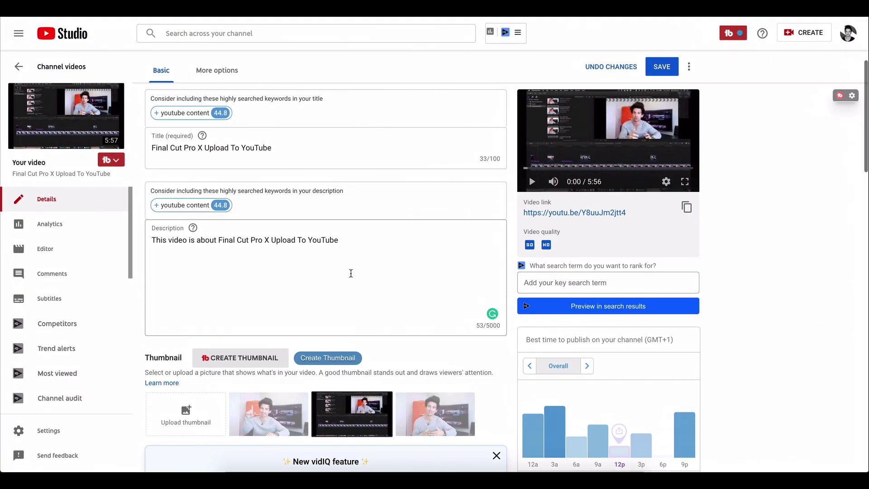
{"action": "left_click", "coordinate": [349, 240]}
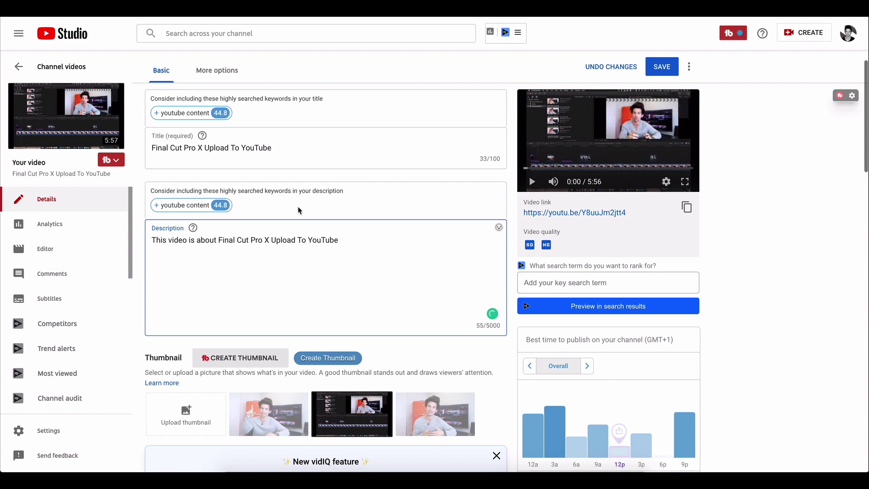
{"action": "key", "text": "ctrl+v"}
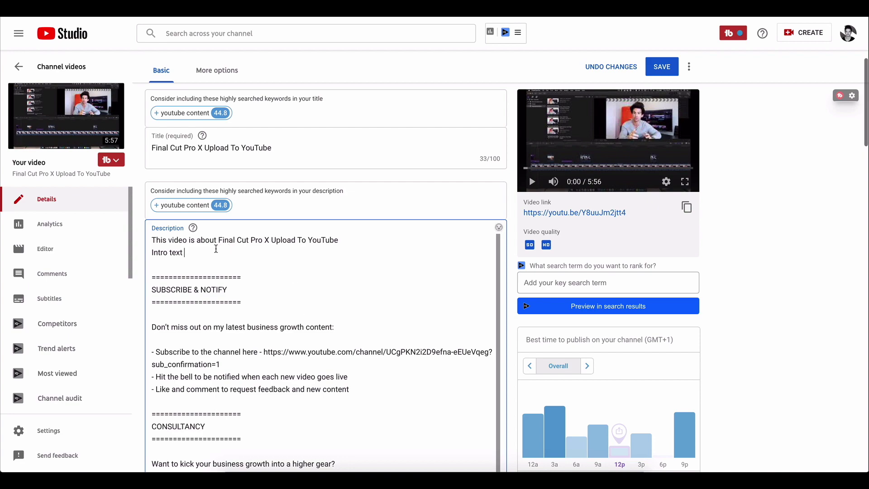
Delete the "Intro text" placeholder and the words "This video is about" from the start of the description
{"action": "left_click_drag", "start_coordinate": [186, 253], "coordinate": [152, 253]}
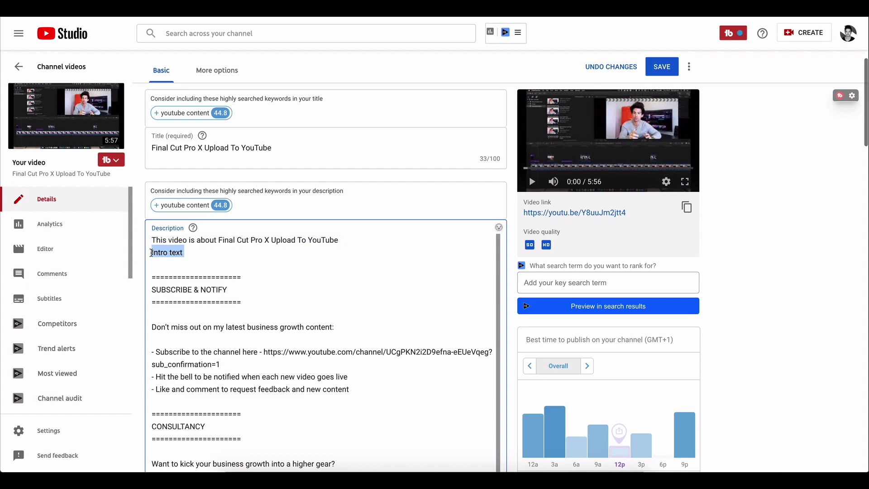
{"action": "key", "text": "BackSpace"}
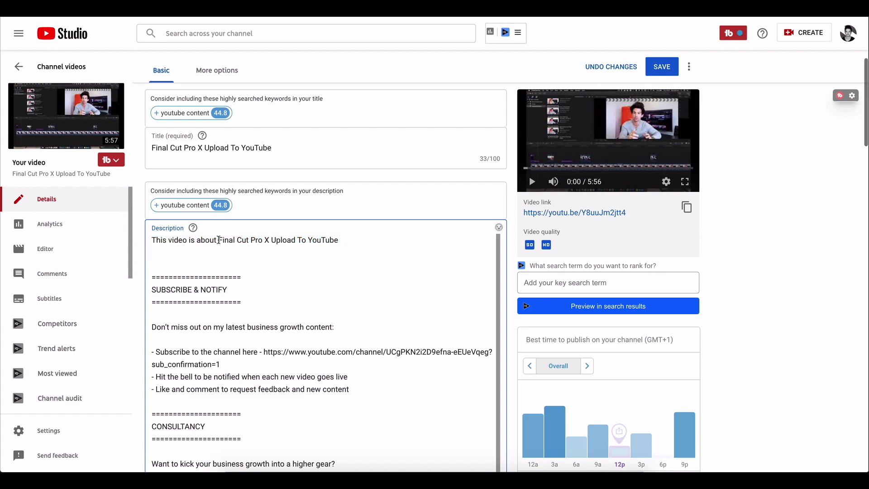
{"action": "left_click_drag", "start_coordinate": [219, 240], "coordinate": [152, 240]}
{"action": "key", "text": "BackSpace"}
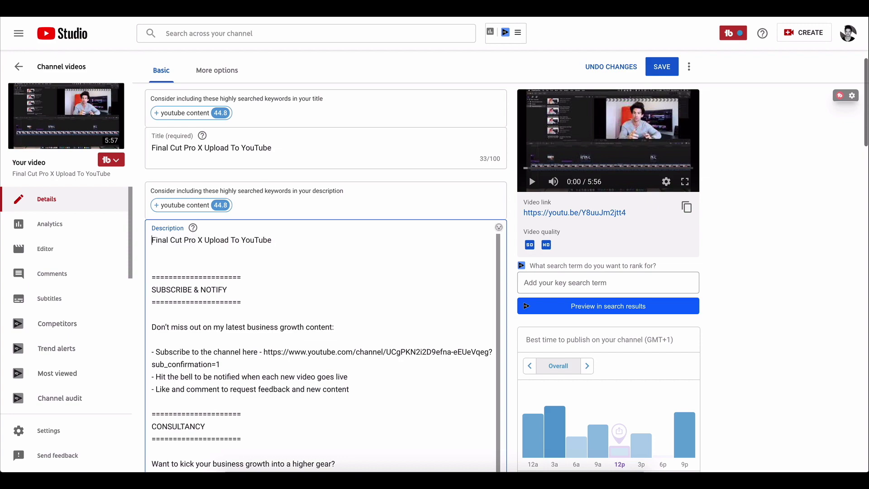
{"action": "left_click", "coordinate": [276, 235]}
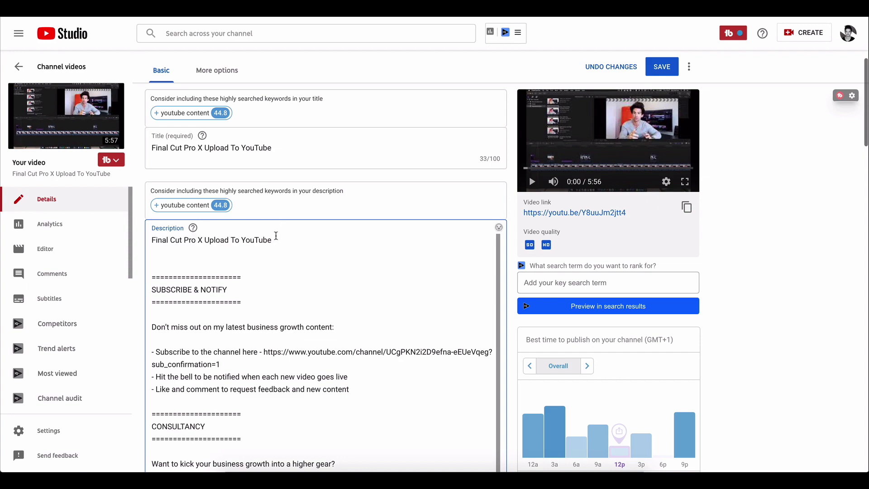
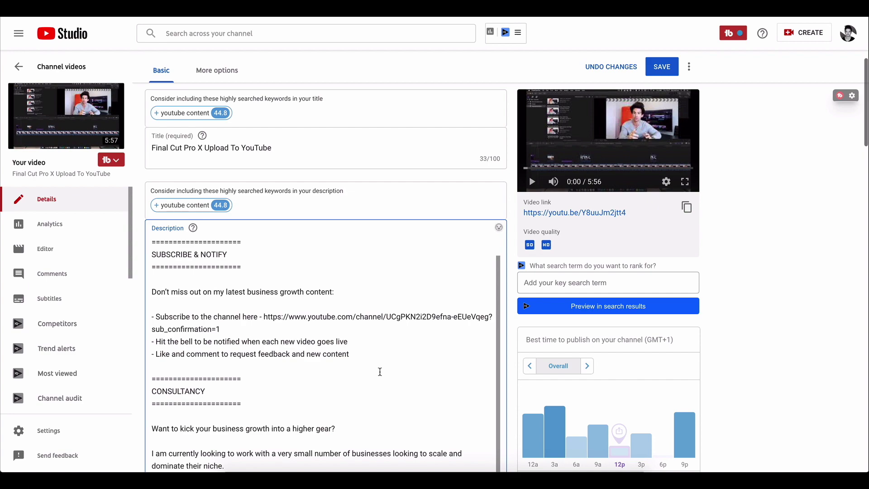
Examine the pasted description's sections from the subscribe and consultancy blocks through the social links, biography and disclaimer
{"action": "scroll", "coordinate": [379, 372], "scroll_direction": "down", "scroll_amount": 4}
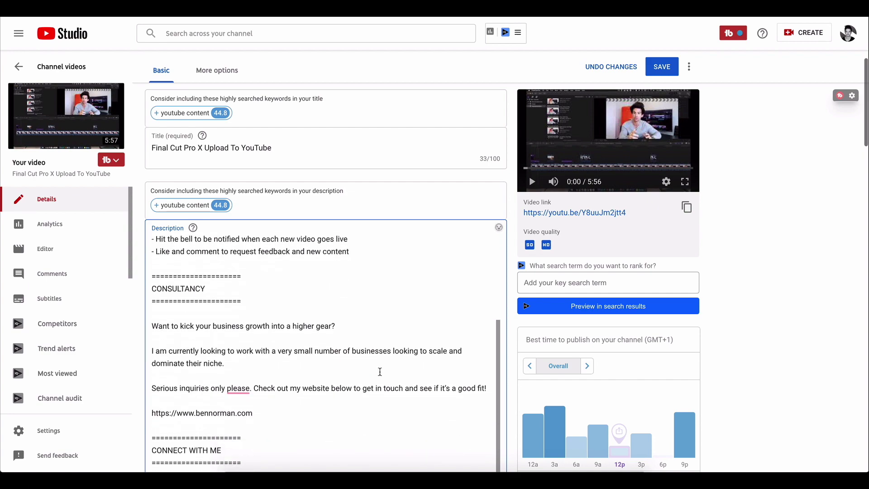
{"action": "scroll", "coordinate": [379, 371], "scroll_direction": "down", "scroll_amount": 1}
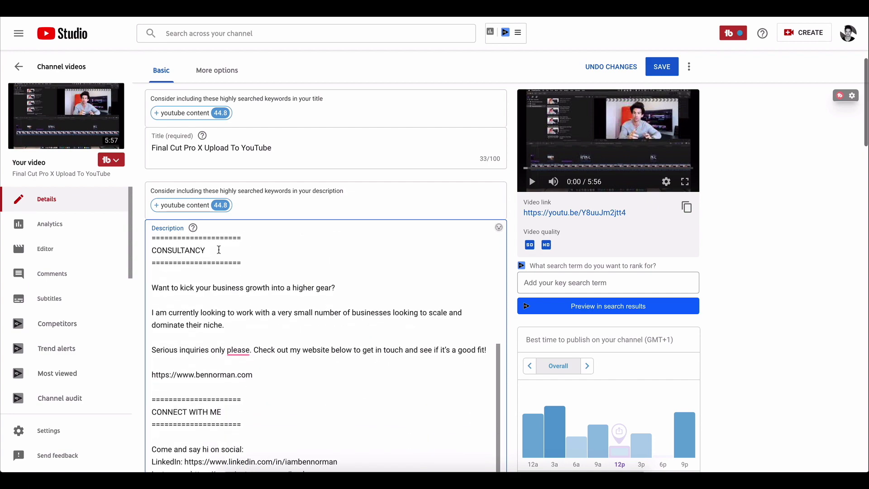
{"action": "scroll", "coordinate": [302, 358], "scroll_direction": "down", "scroll_amount": 1}
{"action": "scroll", "coordinate": [302, 358], "scroll_direction": "down", "scroll_amount": 3}
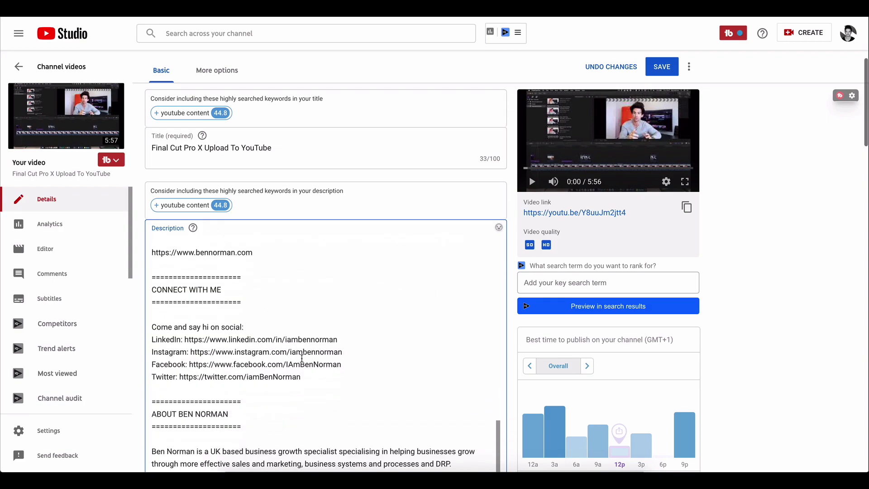
{"action": "scroll", "coordinate": [363, 354], "scroll_direction": "down", "scroll_amount": 2}
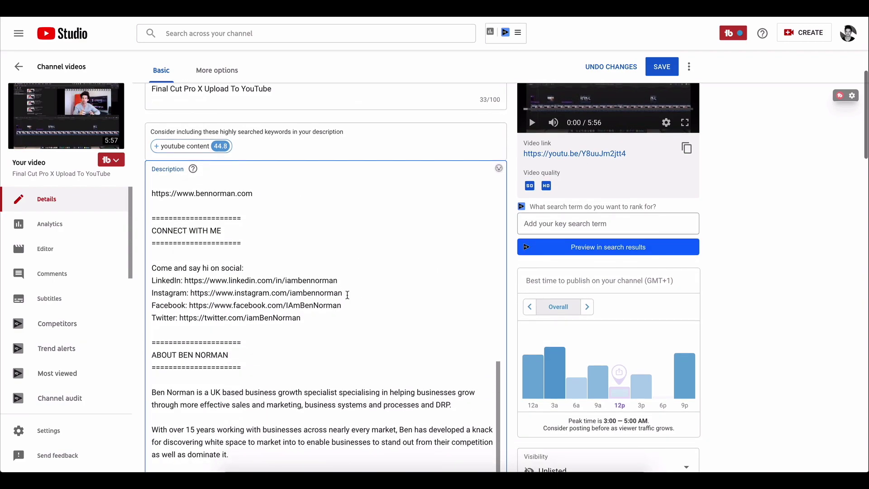
{"action": "scroll", "coordinate": [347, 295], "scroll_direction": "down", "scroll_amount": 4}
{"action": "scroll", "coordinate": [343, 339], "scroll_direction": "down", "scroll_amount": 3}
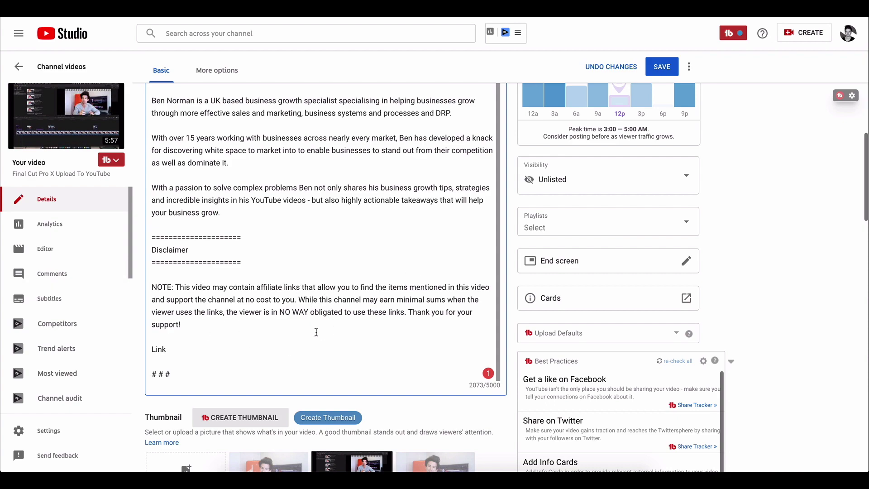
Copy the video's link address and replace the "Link" placeholder near the end of the description with it
{"action": "left_click", "coordinate": [194, 371]}
{"action": "scroll", "coordinate": [645, 281], "scroll_direction": "up", "scroll_amount": 10}
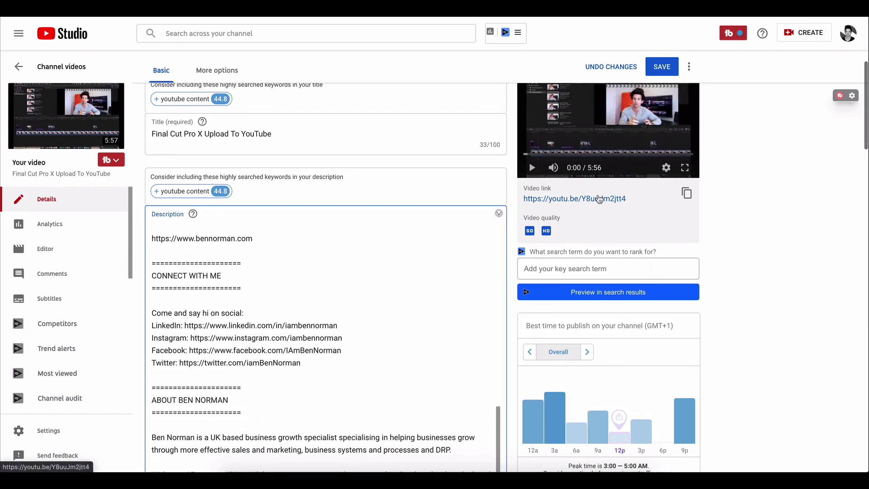
{"action": "right_click", "coordinate": [599, 199]}
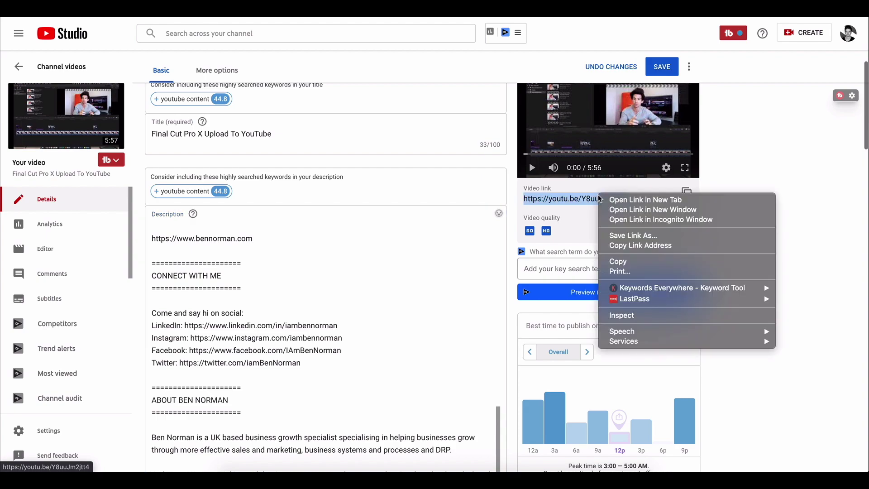
{"action": "left_click", "coordinate": [635, 247]}
{"action": "scroll", "coordinate": [404, 310], "scroll_direction": "down", "scroll_amount": 10}
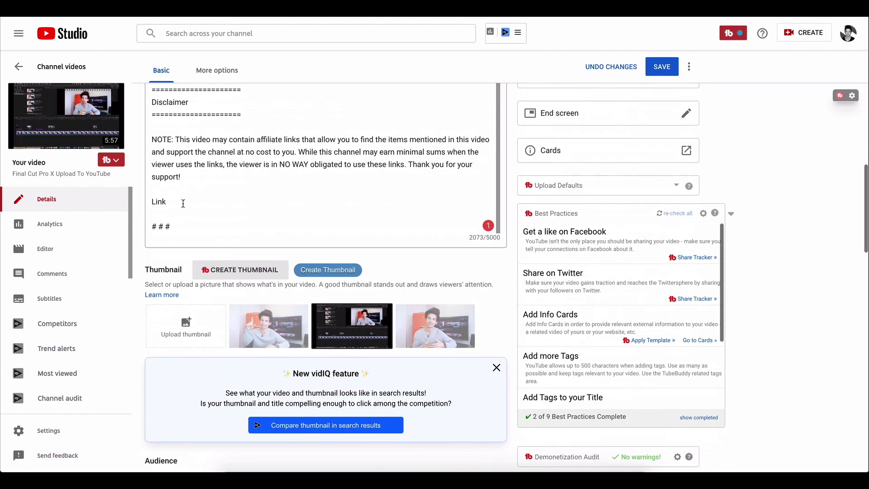
{"action": "double_click", "coordinate": [153, 202]}
{"action": "key", "text": "ctrl+v"}
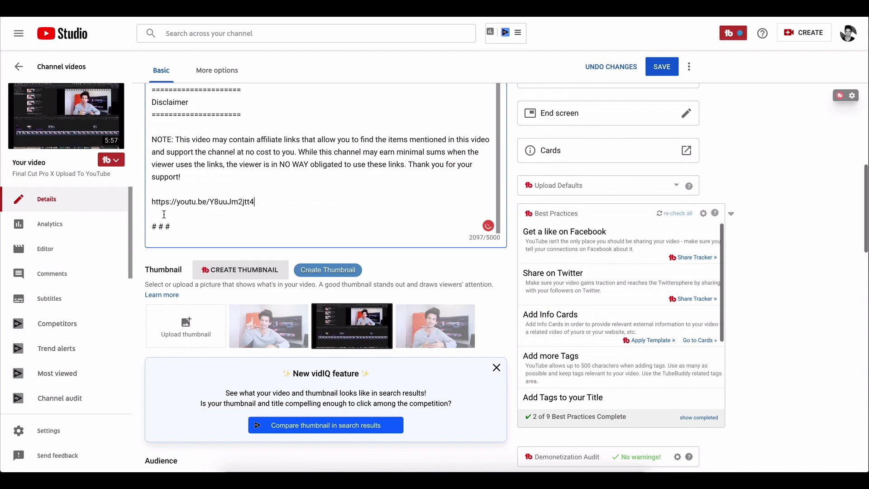
Check the title, the description's opening and closing lines, and the video's tags for phrases to use as hashtags
{"action": "left_click", "coordinate": [154, 226]}
{"action": "scroll", "coordinate": [429, 235], "scroll_direction": "down", "scroll_amount": 4}
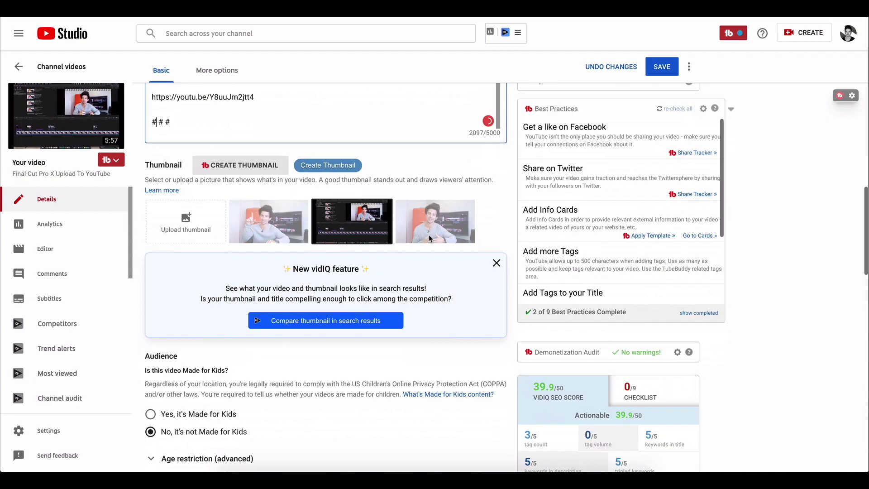
{"action": "scroll", "coordinate": [430, 238], "scroll_direction": "down", "scroll_amount": 2}
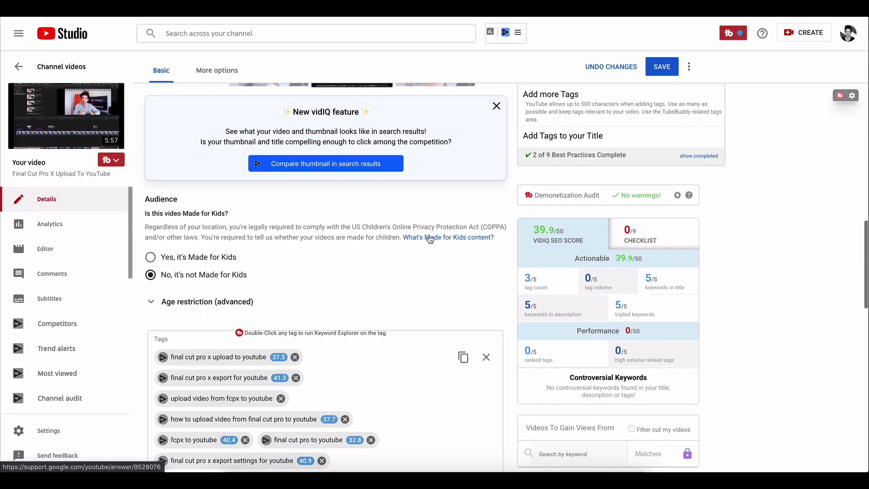
{"action": "scroll", "coordinate": [430, 239], "scroll_direction": "up", "scroll_amount": 10}
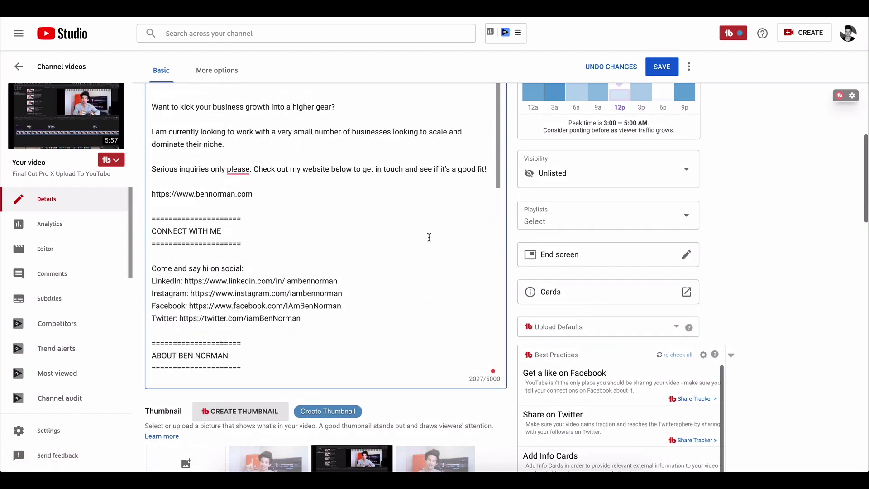
{"action": "scroll", "coordinate": [429, 237], "scroll_direction": "up", "scroll_amount": 6}
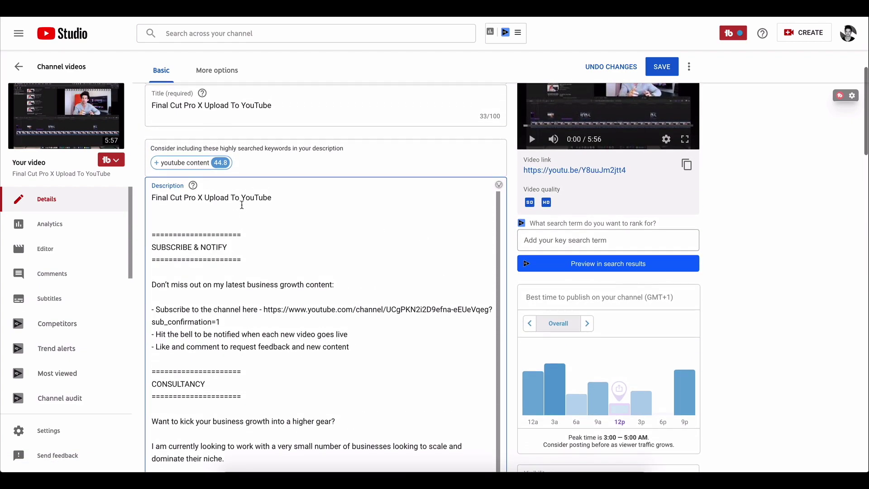
{"action": "left_click", "coordinate": [239, 214]}
{"action": "scroll", "coordinate": [333, 217], "scroll_direction": "down", "scroll_amount": 6}
{"action": "scroll", "coordinate": [333, 218], "scroll_direction": "down", "scroll_amount": 10}
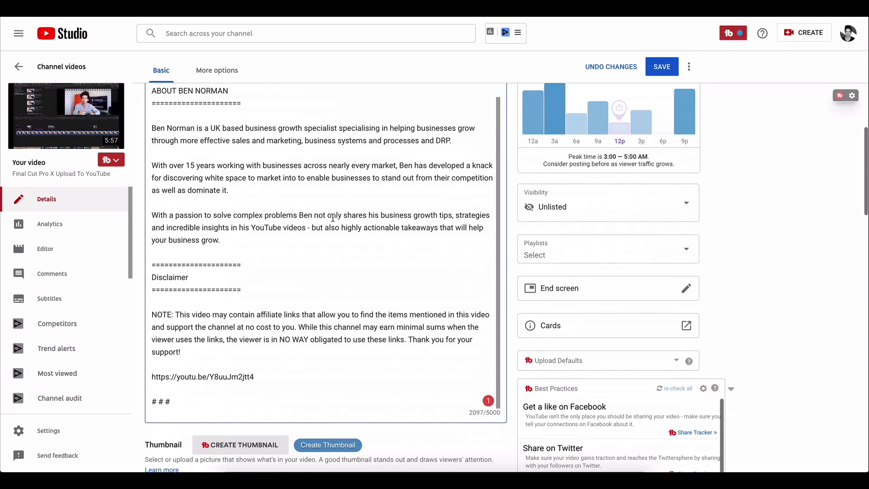
{"action": "scroll", "coordinate": [295, 227], "scroll_direction": "down", "scroll_amount": 8}
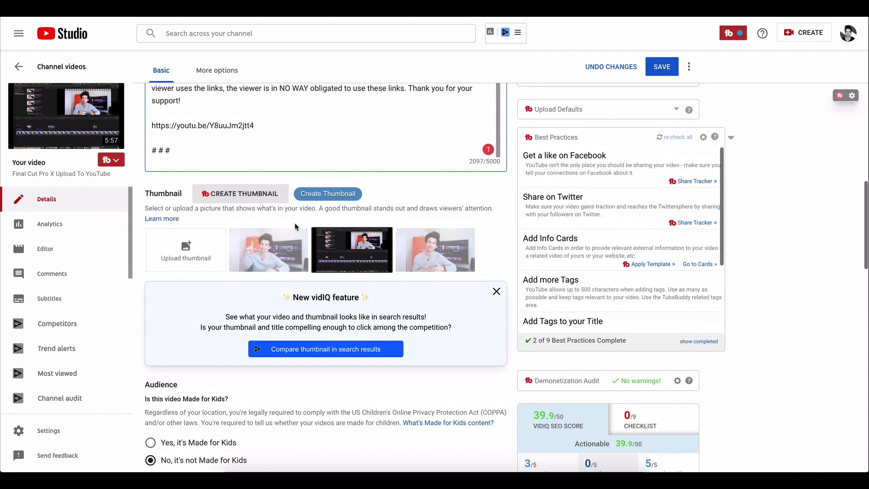
{"action": "scroll", "coordinate": [296, 227], "scroll_direction": "down", "scroll_amount": 1}
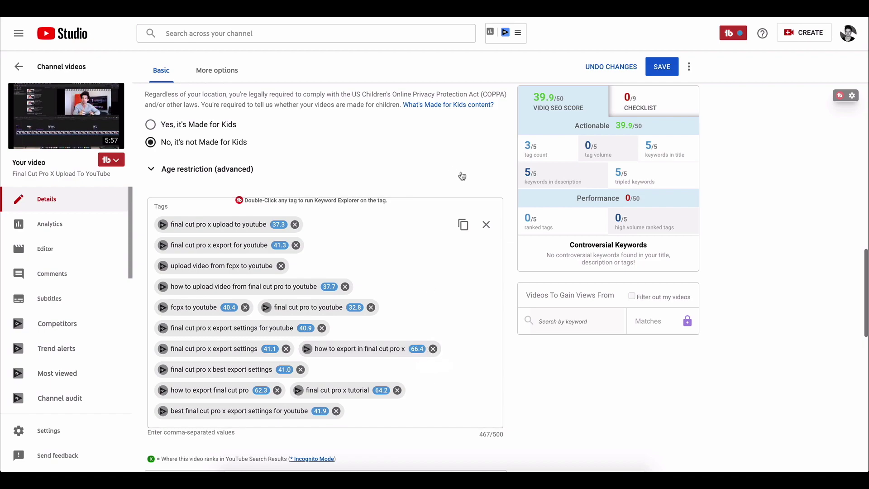
{"action": "scroll", "coordinate": [466, 177], "scroll_direction": "up", "scroll_amount": 8}
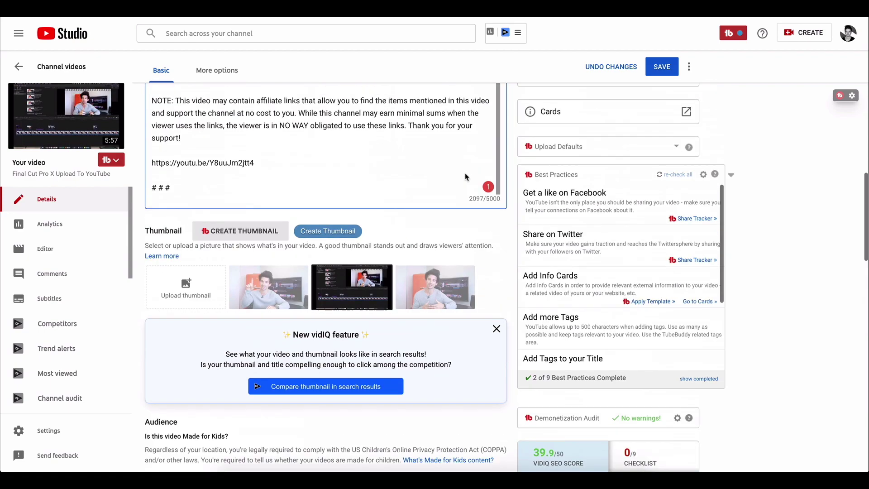
{"action": "scroll", "coordinate": [466, 177], "scroll_direction": "down", "scroll_amount": 4}
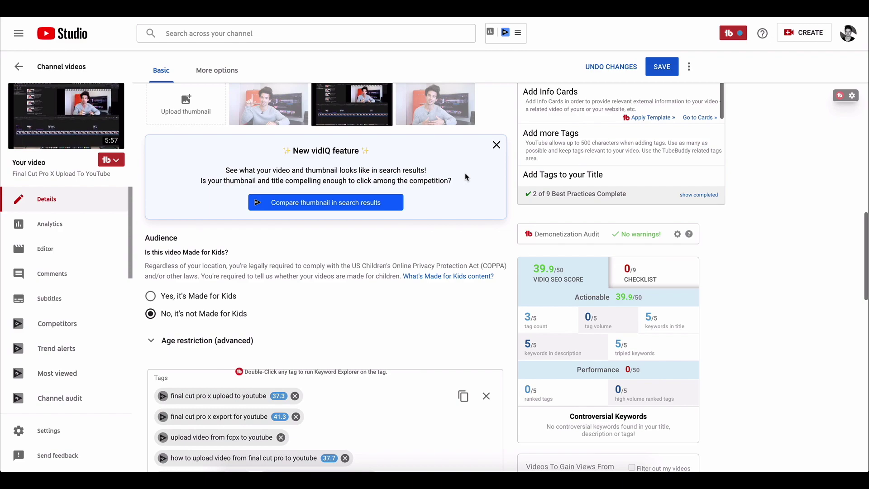
Complete the hashtag line at the end of the description with #finalcutproxuploadtoyoutube, #fcpxtoyoutube and #finalcutprotoyoutube
{"action": "type", "text": "fcpxtutorial"}
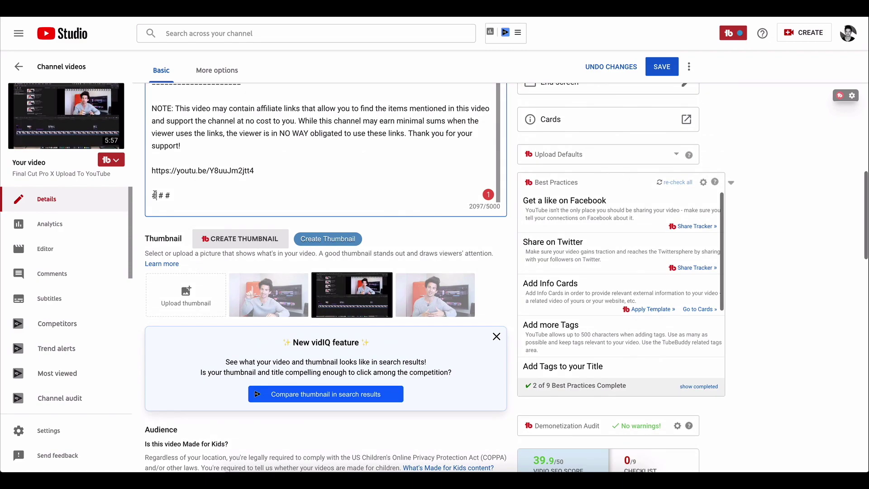
{"action": "scroll", "coordinate": [243, 275], "scroll_direction": "down", "scroll_amount": 5}
{"action": "type", "text": "#finalcutprotutorial"}
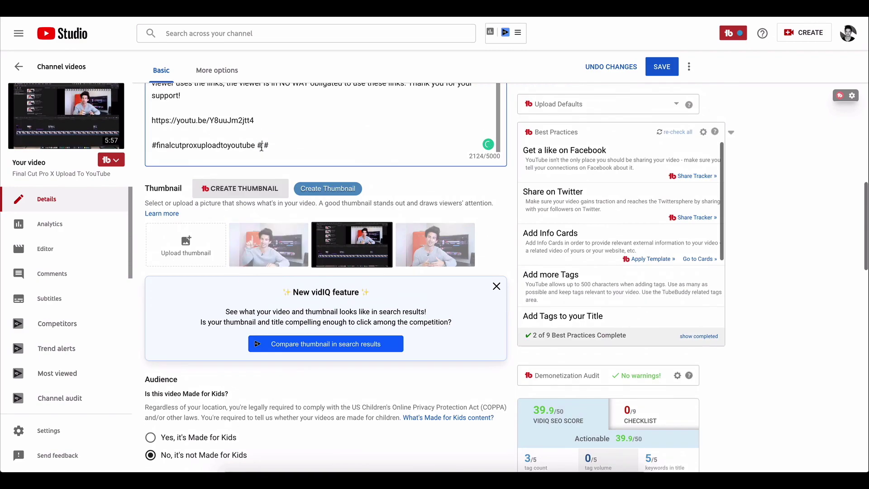
{"action": "scroll", "coordinate": [349, 191], "scroll_direction": "down", "scroll_amount": 8}
{"action": "type", "text": "#finalcutprot"}
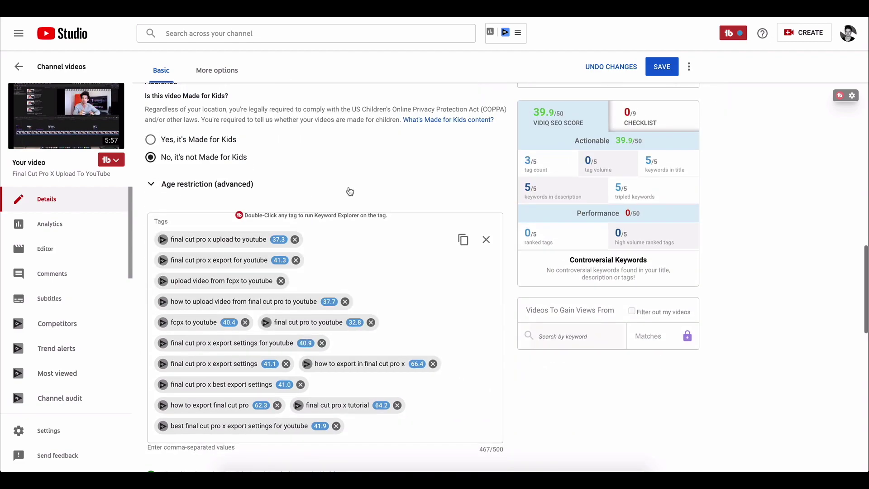
{"action": "type", "text": "oyoutube #fcpxtoyoutube #finalcutprotoyoutube"}
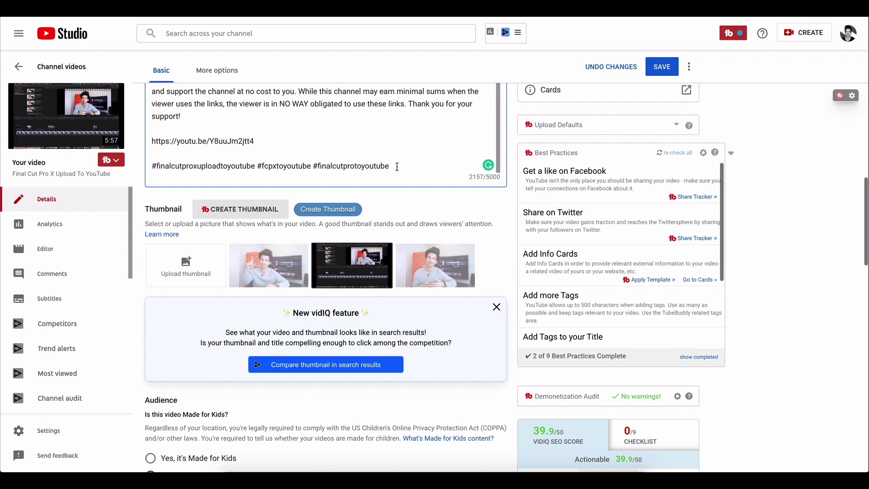
{"action": "key", "text": "Up"}
{"action": "key", "text": "Up"}
{"action": "scroll", "coordinate": [525, 199], "scroll_direction": "up", "scroll_amount": 15}
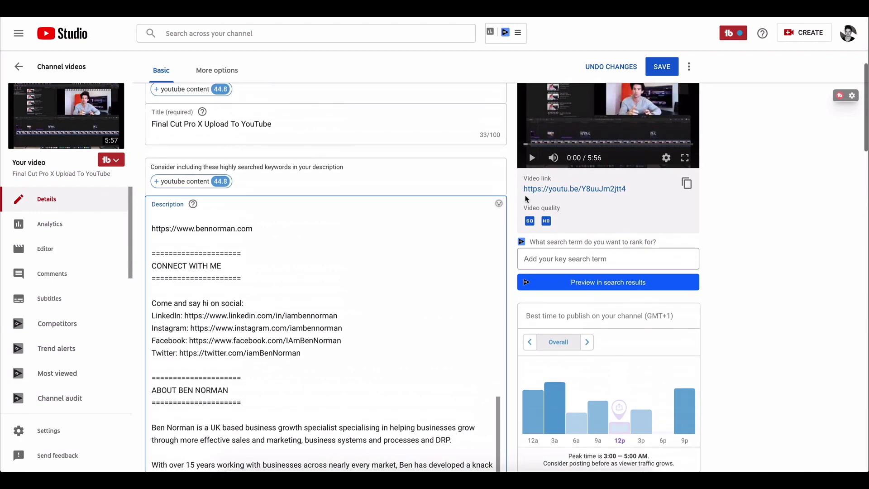
{"action": "scroll", "coordinate": [383, 288], "scroll_direction": "up", "scroll_amount": 5}
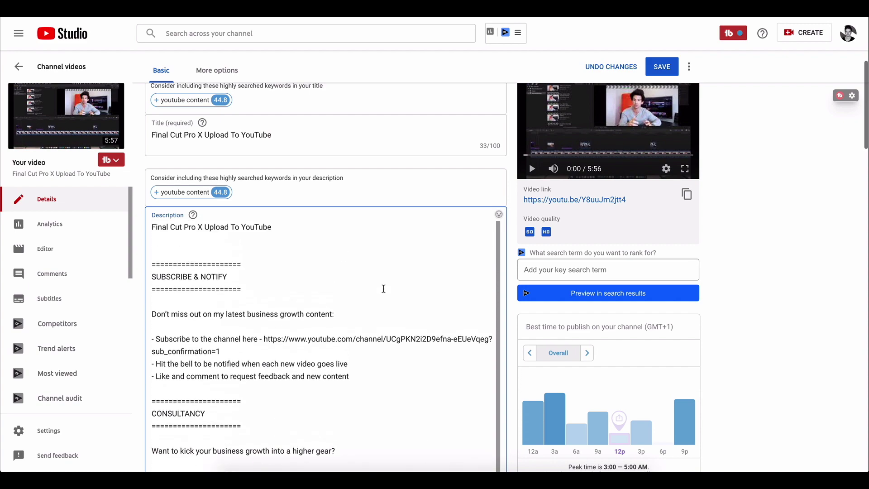
Extend the description's opening line with "in a few simple steps." and add a paragraph promising to show how to upload YouTube videos direct from FCPX
{"action": "scroll", "coordinate": [384, 288], "scroll_direction": "up", "scroll_amount": 1}
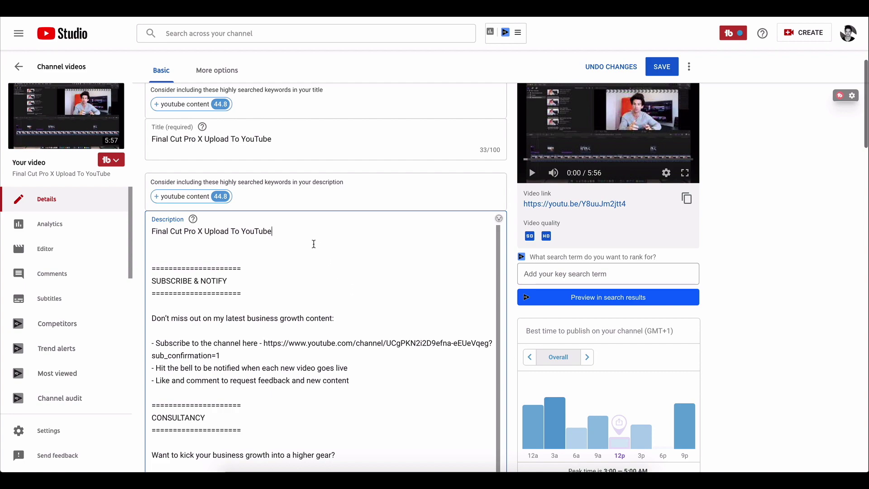
{"action": "type", "text": "in a few simple steps."}
{"action": "key", "text": "Return"}
{"action": "key", "text": "Return"}
{"action": "type", "text": "Do"}
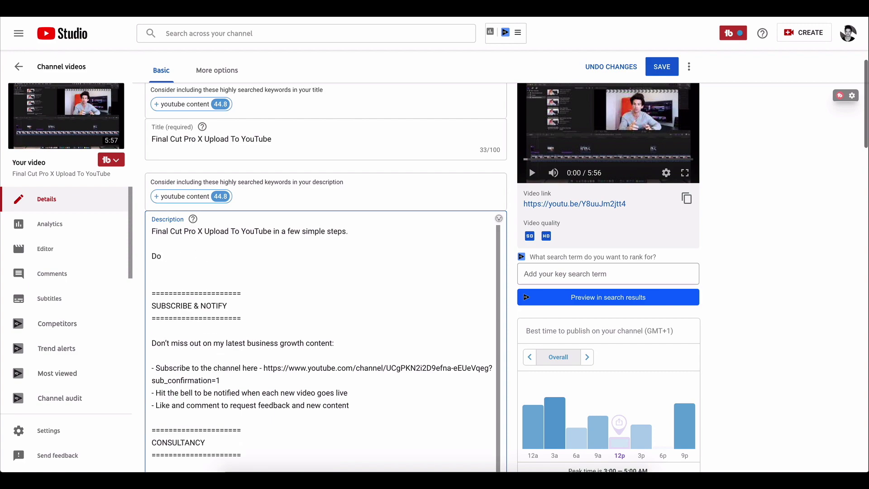
{"action": "type", "text": " you know you can upload your youtube videos direct from FCPX? Well you can an in my latest video in my YouTube series I'm going to show you exactly how!"}
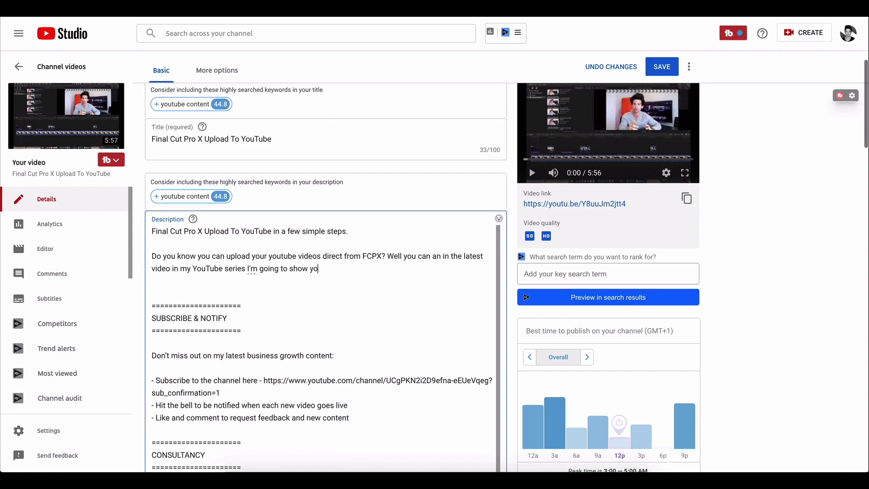
{"action": "key", "text": "Return"}
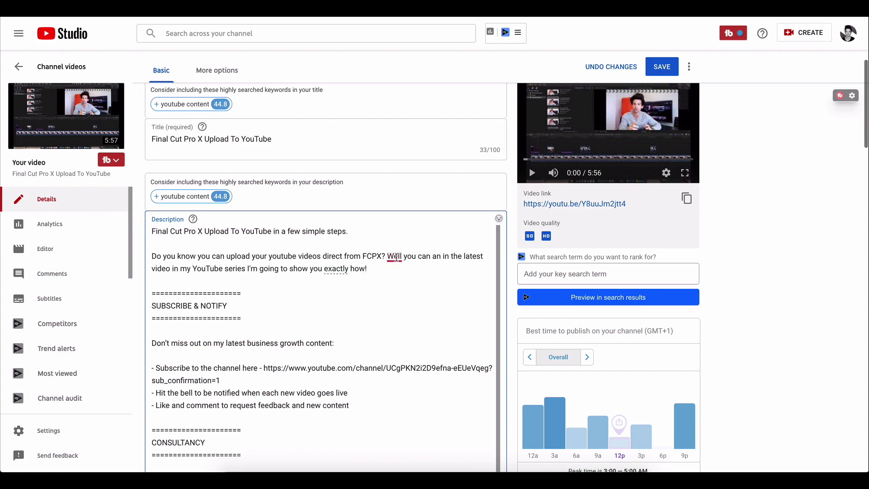
Edit the wording of the description's opening text to read "Well, you can and in the latest video" and "upload yo YouTube"
{"action": "mouse_move", "coordinate": [398, 259]}
{"action": "left_click", "coordinate": [409, 278]}
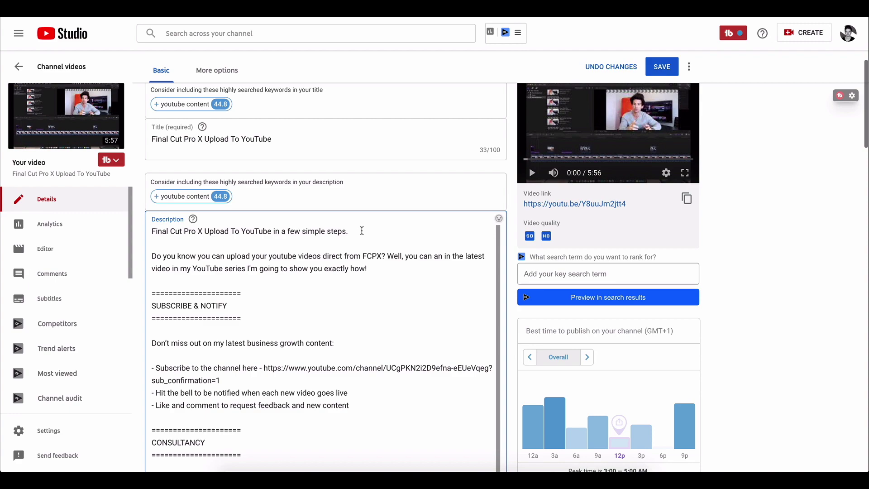
{"action": "left_click", "coordinate": [209, 231]}
{"action": "key", "text": "BackSpace"}
{"action": "type", "text": "u"}
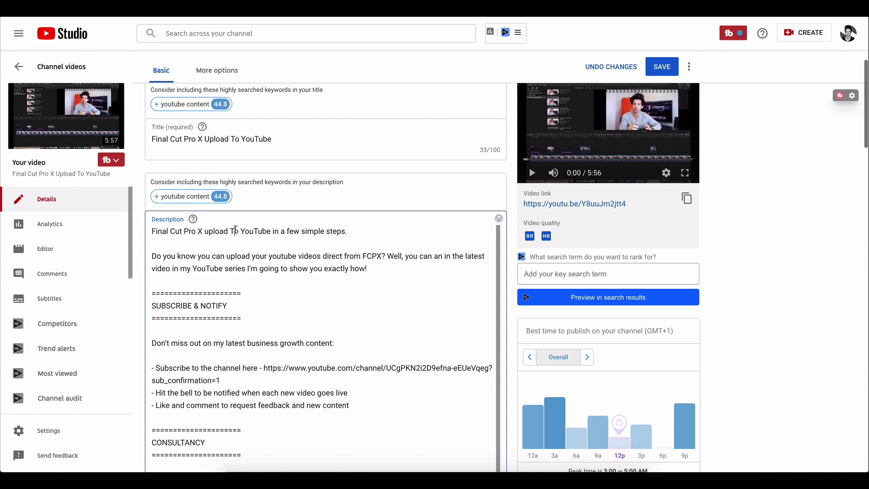
{"action": "left_click", "coordinate": [234, 232]}
{"action": "key", "text": "BackSpace"}
{"action": "type", "text": "y"}
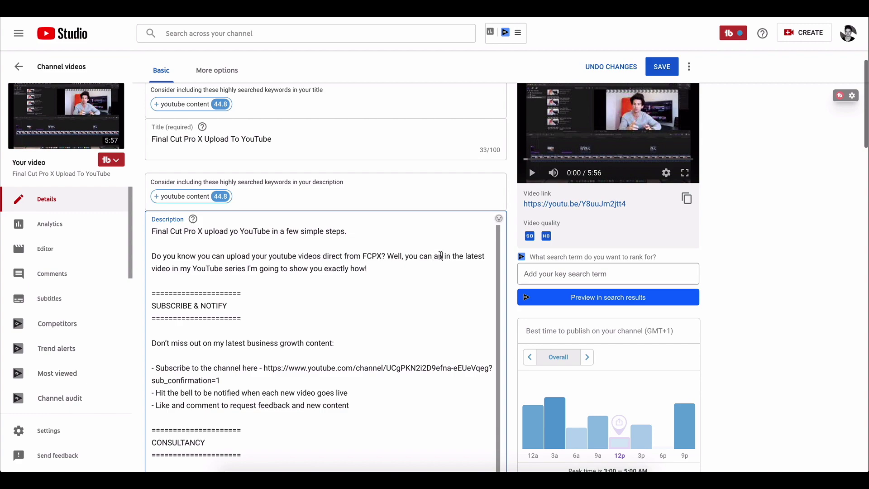
{"action": "left_click", "coordinate": [441, 256]}
{"action": "type", "text": "d"}
Review the whole description from the opening paragraph through the subscribe, consultancy, social and disclaimer sections to the video link and hashtags
{"action": "scroll", "coordinate": [400, 226], "scroll_direction": "up", "scroll_amount": 2}
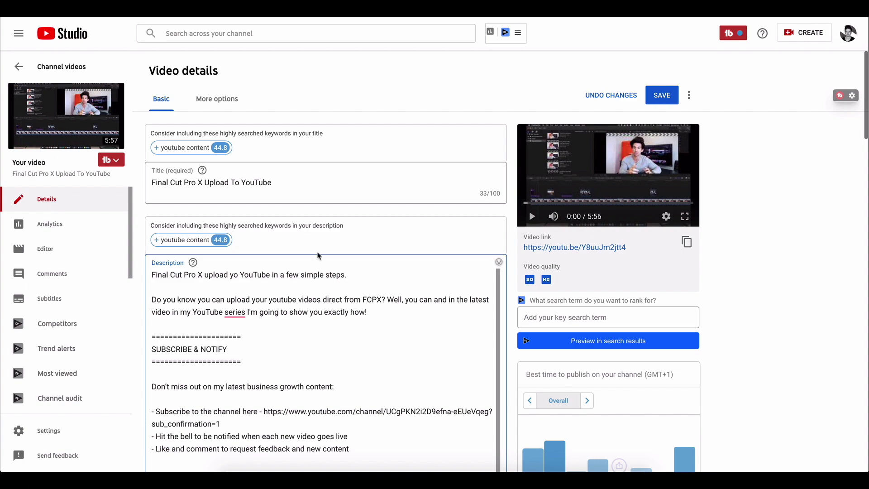
{"action": "scroll", "coordinate": [362, 273], "scroll_direction": "down", "scroll_amount": 1}
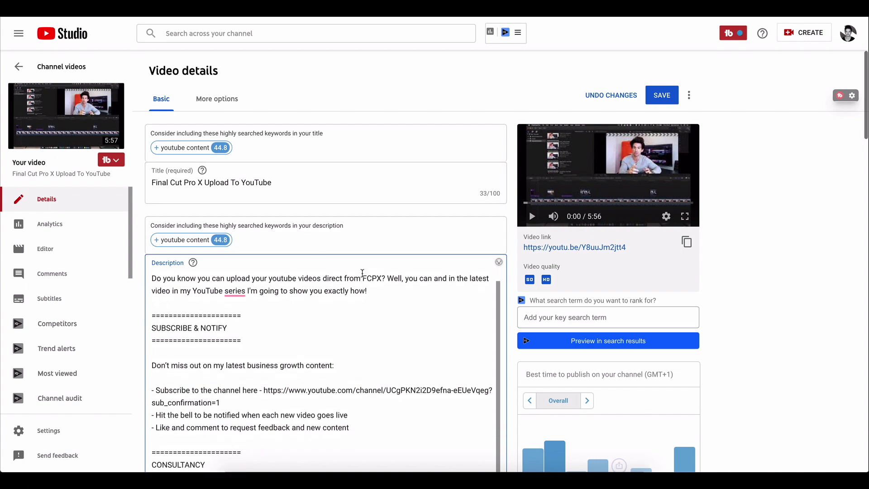
{"action": "scroll", "coordinate": [362, 273], "scroll_direction": "up", "scroll_amount": 1}
{"action": "scroll", "coordinate": [411, 358], "scroll_direction": "down", "scroll_amount": 3}
{"action": "scroll", "coordinate": [412, 358], "scroll_direction": "down", "scroll_amount": 1}
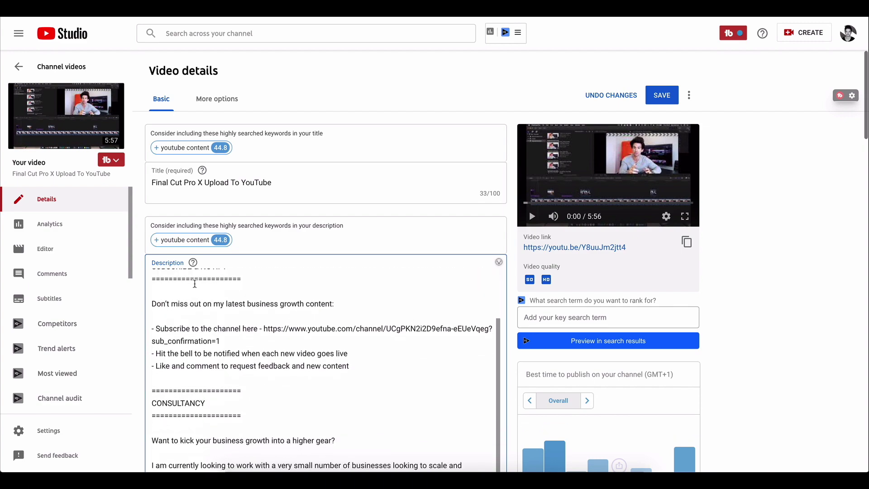
{"action": "scroll", "coordinate": [254, 372], "scroll_direction": "up", "scroll_amount": 3}
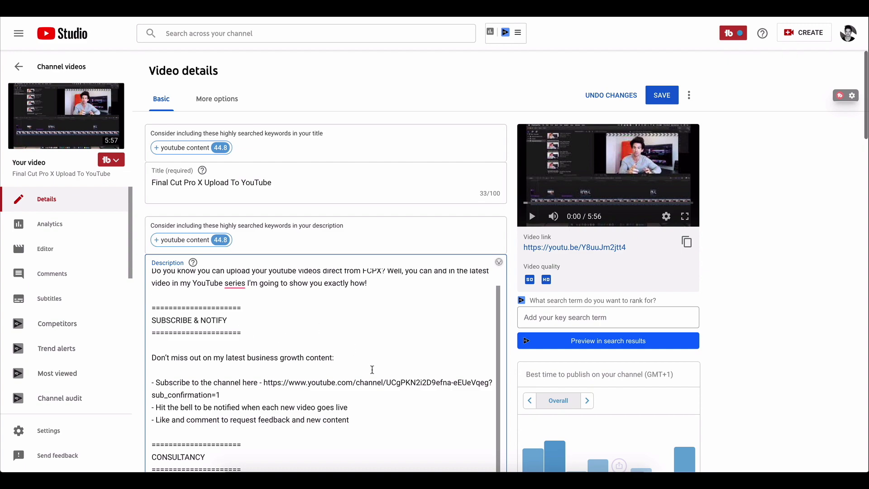
{"action": "scroll", "coordinate": [386, 361], "scroll_direction": "up", "scroll_amount": 2}
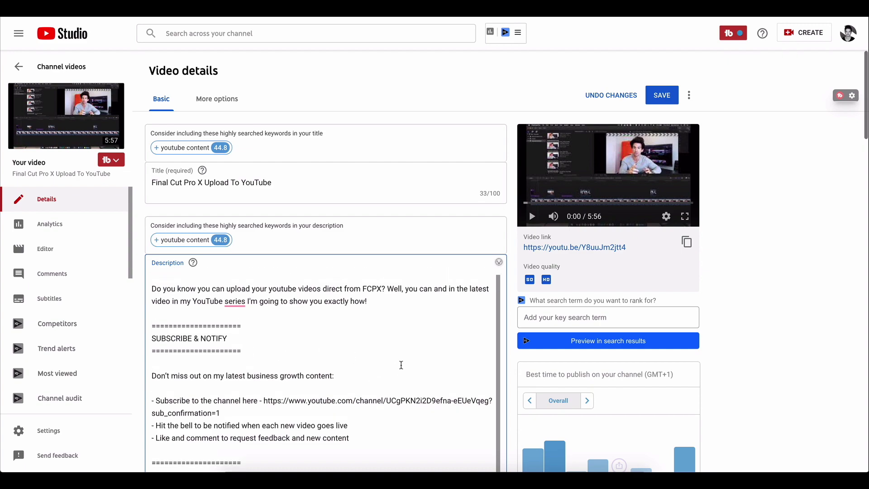
{"action": "scroll", "coordinate": [401, 364], "scroll_direction": "down", "scroll_amount": 3}
{"action": "scroll", "coordinate": [401, 364], "scroll_direction": "down", "scroll_amount": 5}
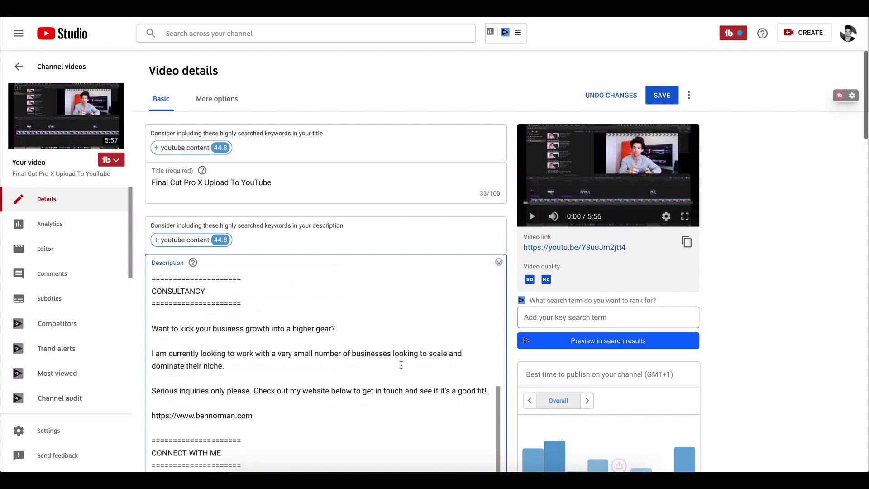
{"action": "scroll", "coordinate": [401, 365], "scroll_direction": "down", "scroll_amount": 1}
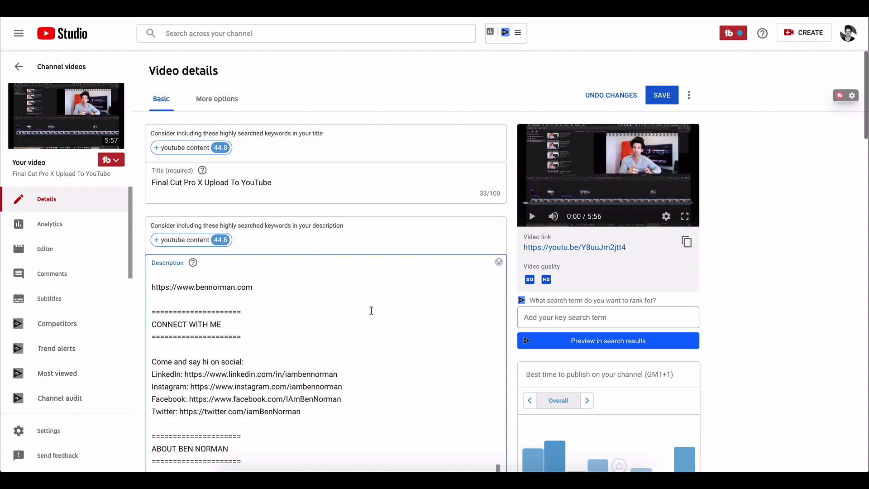
{"action": "scroll", "coordinate": [402, 340], "scroll_direction": "down", "scroll_amount": 6}
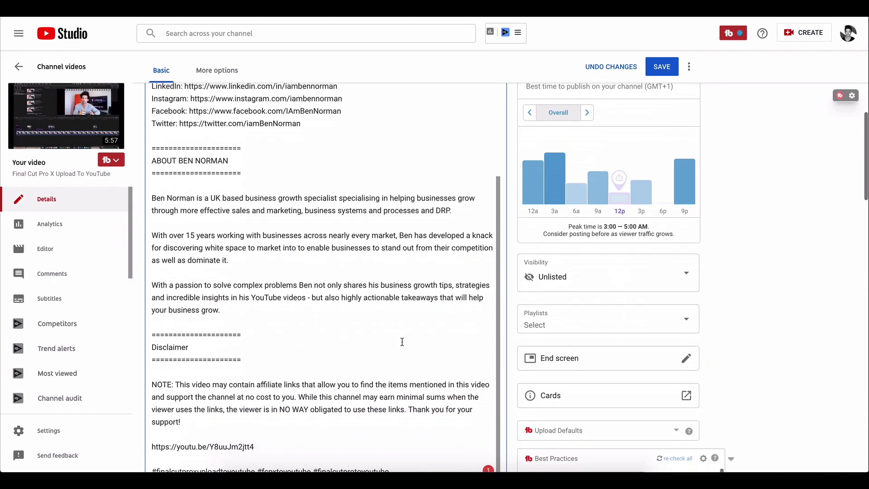
{"action": "scroll", "coordinate": [402, 342], "scroll_direction": "down", "scroll_amount": 3}
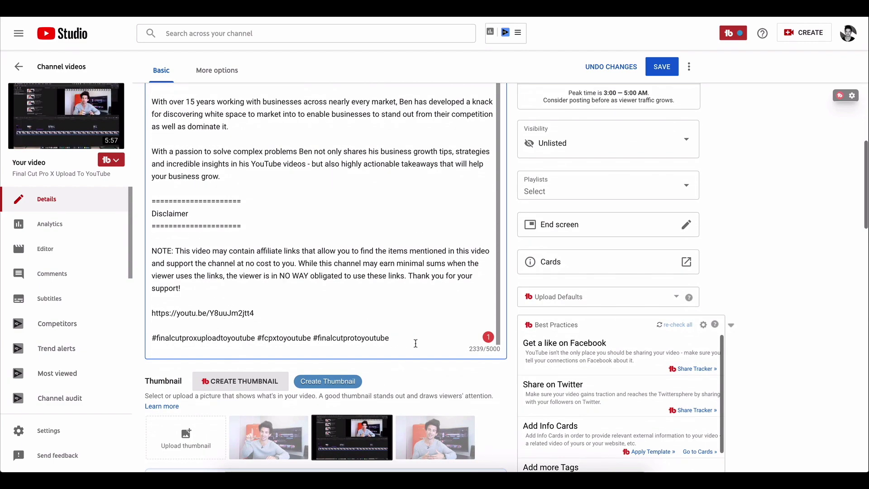
Add an end screen imported from the latest video, preview its video and subscribe elements at 5:52:34, and save it
{"action": "scroll", "coordinate": [427, 244], "scroll_direction": "up", "scroll_amount": 1}
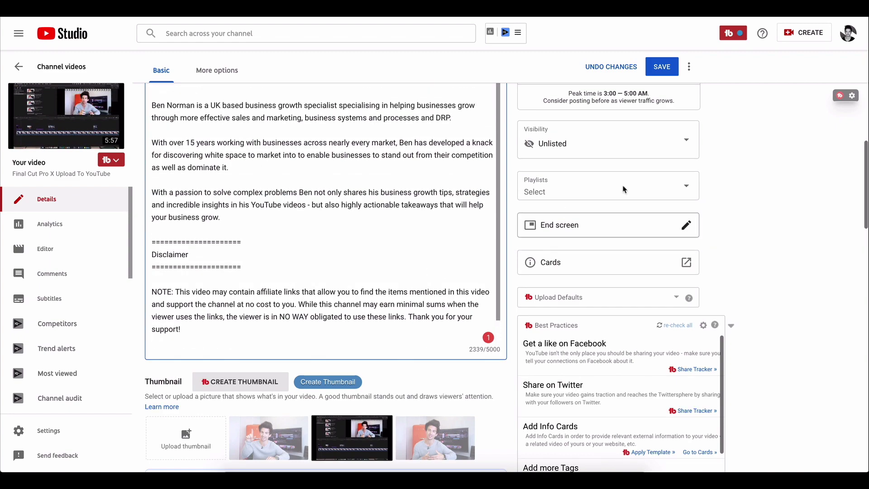
{"action": "scroll", "coordinate": [786, 185], "scroll_direction": "up", "scroll_amount": 2}
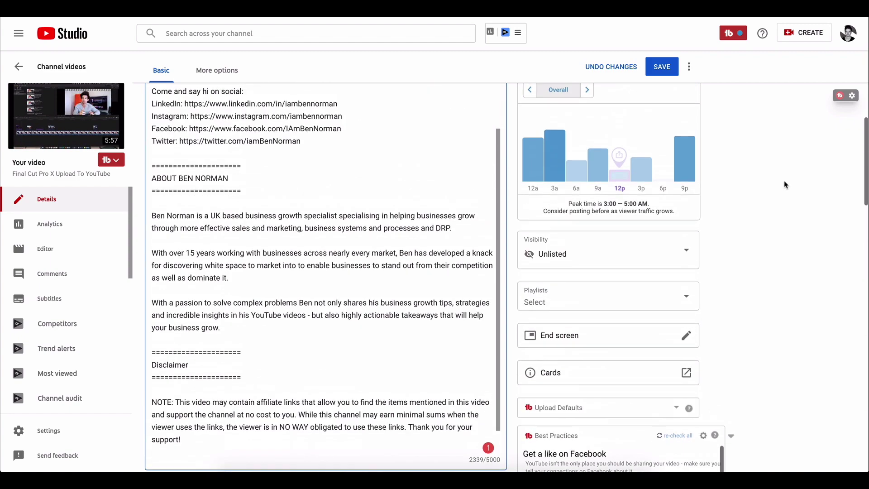
{"action": "left_click", "coordinate": [564, 337]}
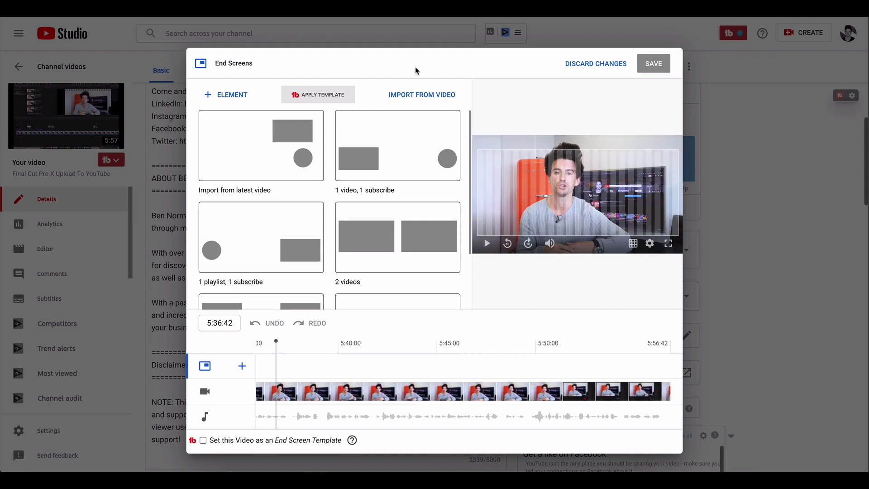
{"action": "left_click", "coordinate": [239, 157]}
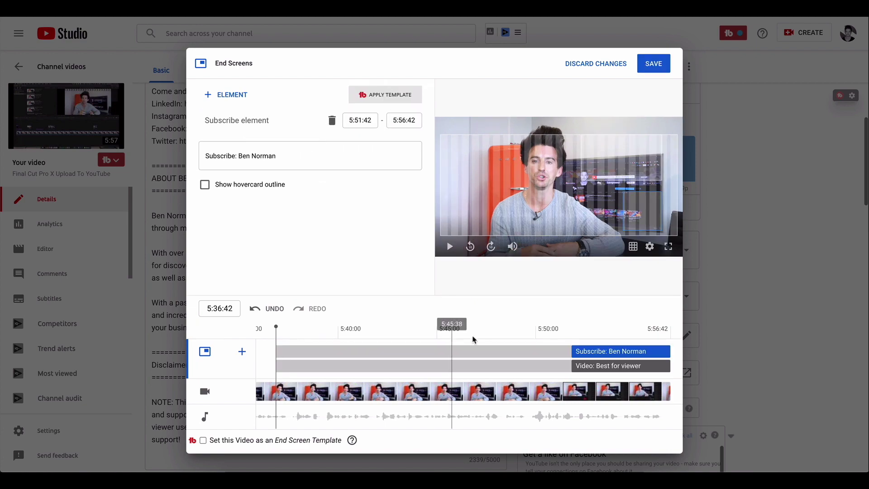
{"action": "left_click", "coordinate": [588, 339]}
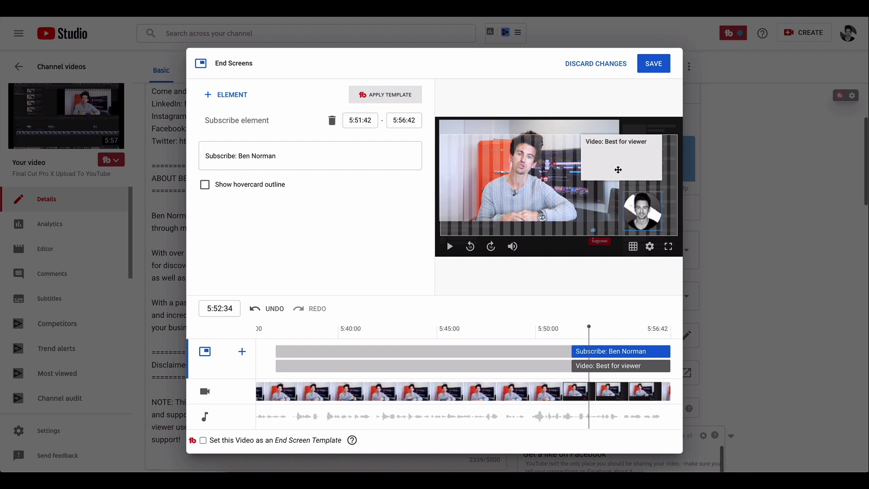
{"action": "left_click", "coordinate": [657, 65]}
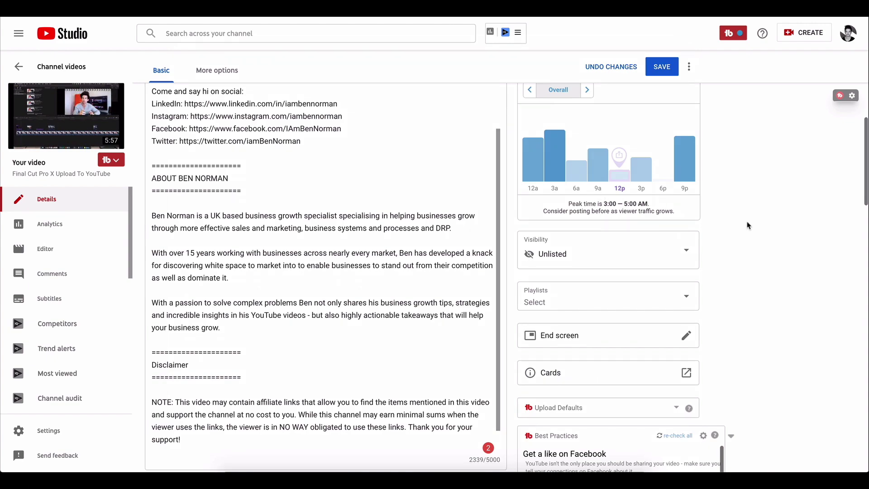
Examine the title, the description, the thumbnail options and the video's list of tags with their scores
{"action": "scroll", "coordinate": [731, 268], "scroll_direction": "up", "scroll_amount": 4}
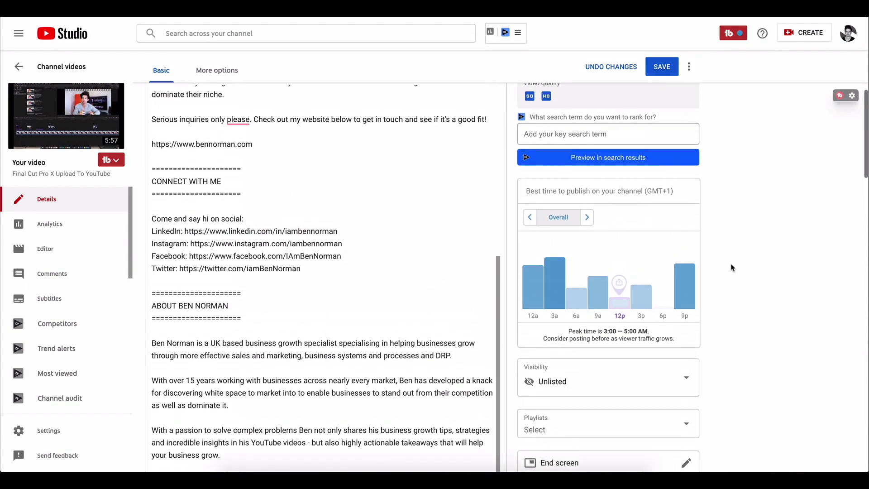
{"action": "scroll", "coordinate": [731, 269], "scroll_direction": "up", "scroll_amount": 3}
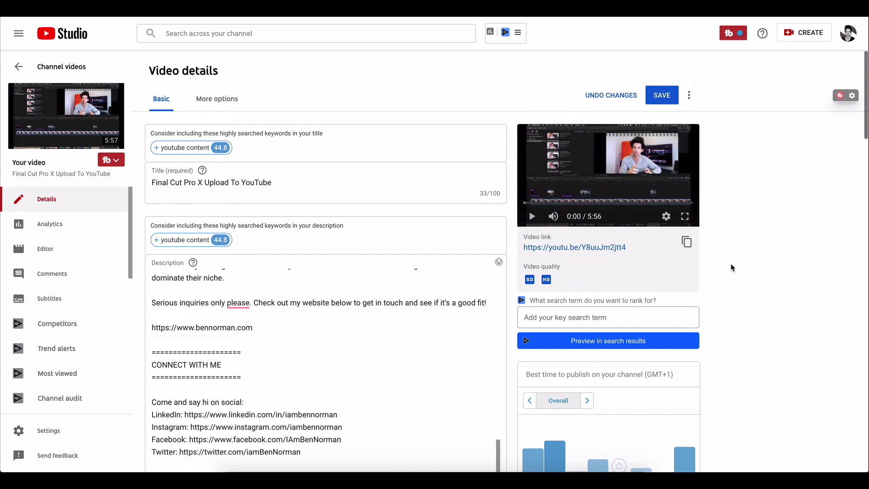
{"action": "scroll", "coordinate": [731, 268], "scroll_direction": "down", "scroll_amount": 1}
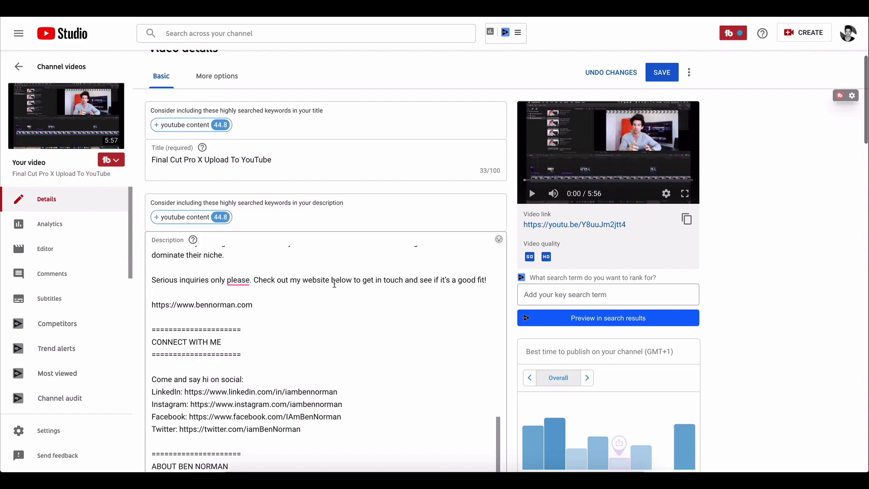
{"action": "scroll", "coordinate": [332, 258], "scroll_direction": "down", "scroll_amount": 1}
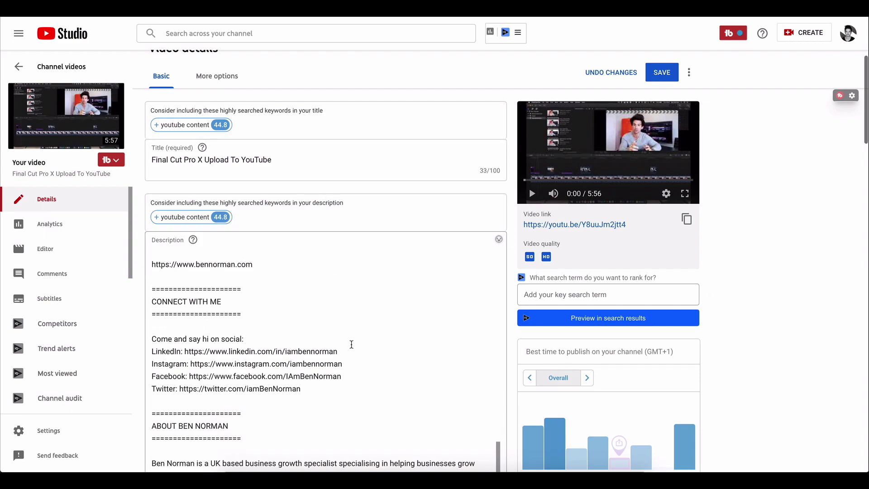
{"action": "scroll", "coordinate": [516, 356], "scroll_direction": "down", "scroll_amount": 10}
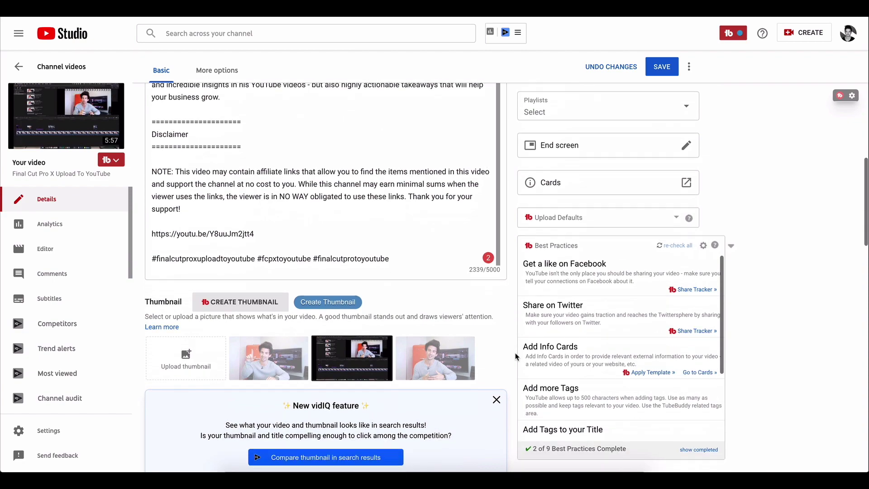
{"action": "scroll", "coordinate": [516, 357], "scroll_direction": "down", "scroll_amount": 8}
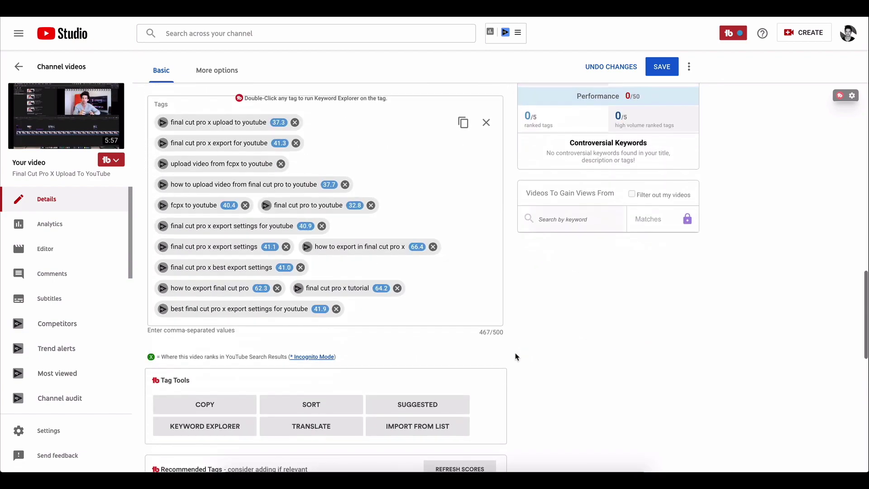
{"action": "scroll", "coordinate": [515, 357], "scroll_direction": "up", "scroll_amount": 1}
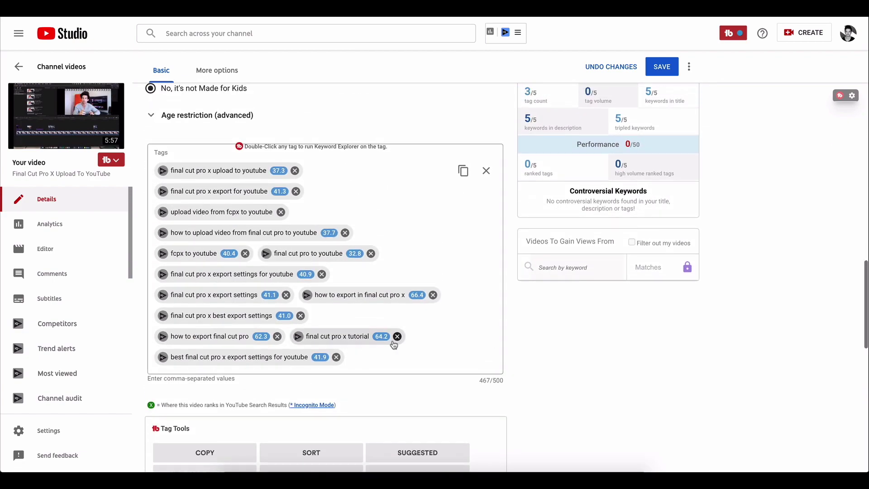
Sort the recommended tags by score and compare them with the tags already on the video
{"action": "scroll", "coordinate": [394, 342], "scroll_direction": "down", "scroll_amount": 8}
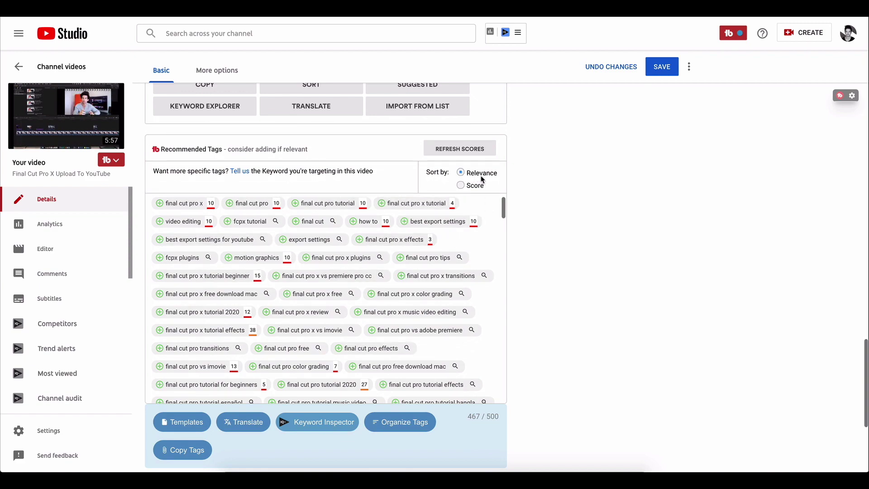
{"action": "left_click", "coordinate": [461, 186]}
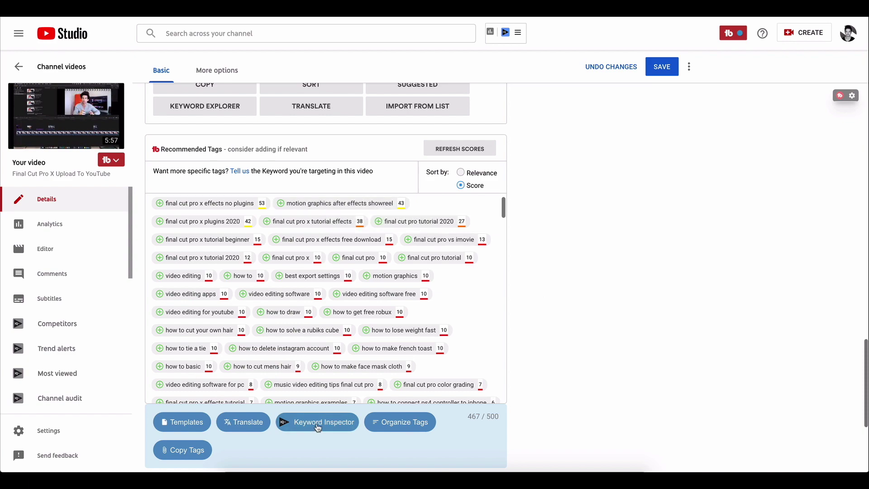
{"action": "scroll", "coordinate": [317, 427], "scroll_direction": "up", "scroll_amount": 10}
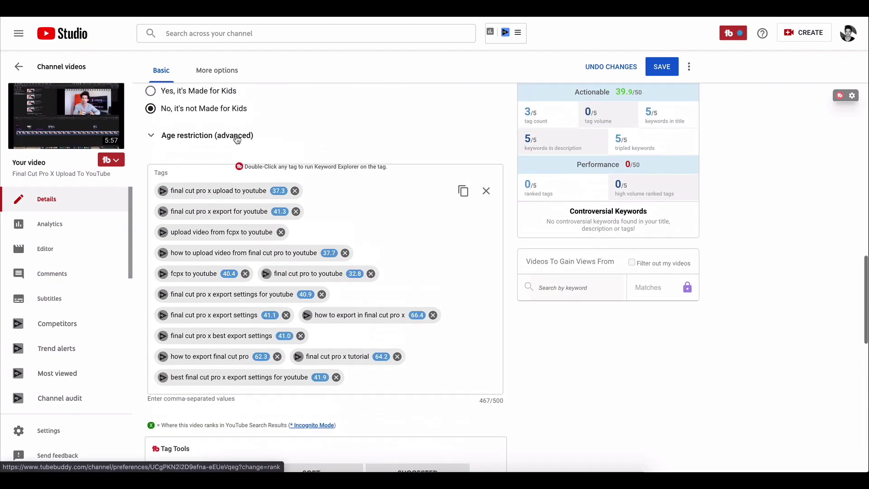
{"action": "scroll", "coordinate": [419, 244], "scroll_direction": "down", "scroll_amount": 6}
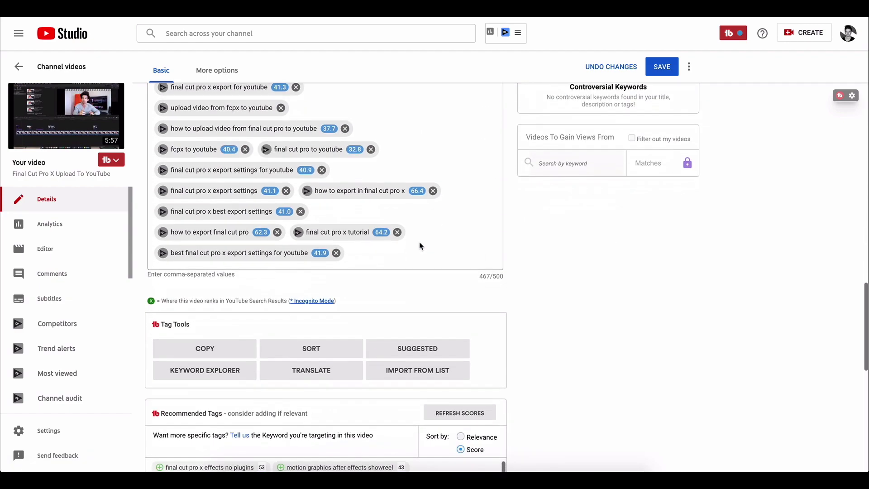
{"action": "scroll", "coordinate": [420, 246], "scroll_direction": "down", "scroll_amount": 1}
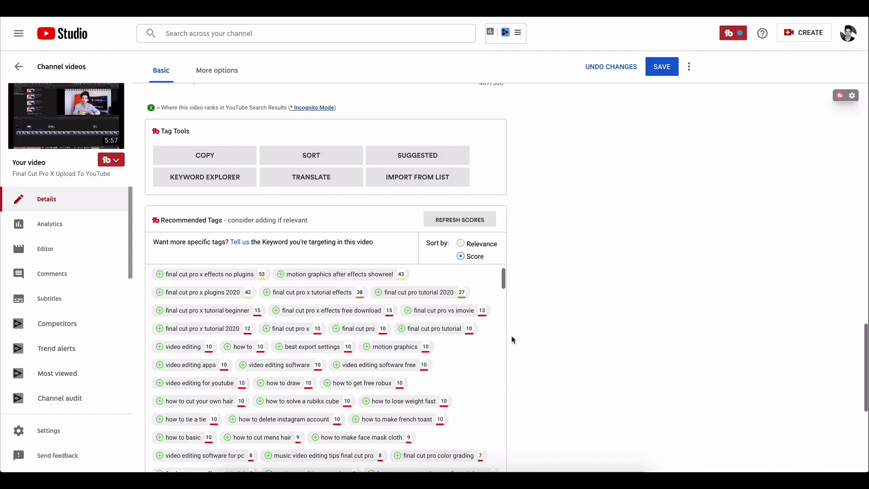
Recheck the video details from the tags and hashtags back to the description's opening lines and the title
{"action": "scroll", "coordinate": [512, 339], "scroll_direction": "up", "scroll_amount": 7}
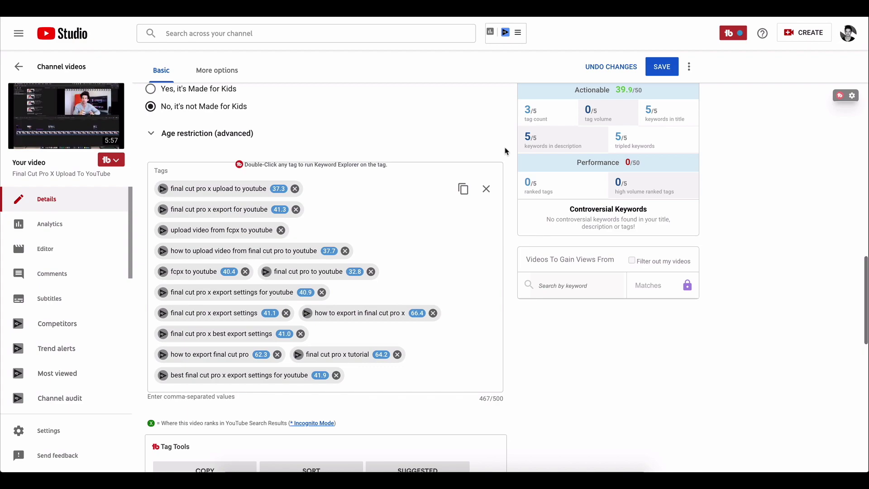
{"action": "scroll", "coordinate": [506, 151], "scroll_direction": "up", "scroll_amount": 8}
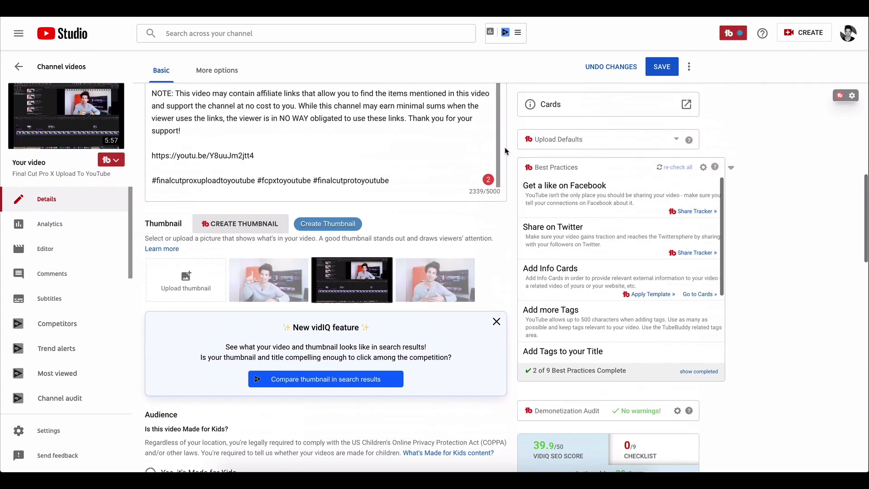
{"action": "scroll", "coordinate": [505, 150], "scroll_direction": "up", "scroll_amount": 15}
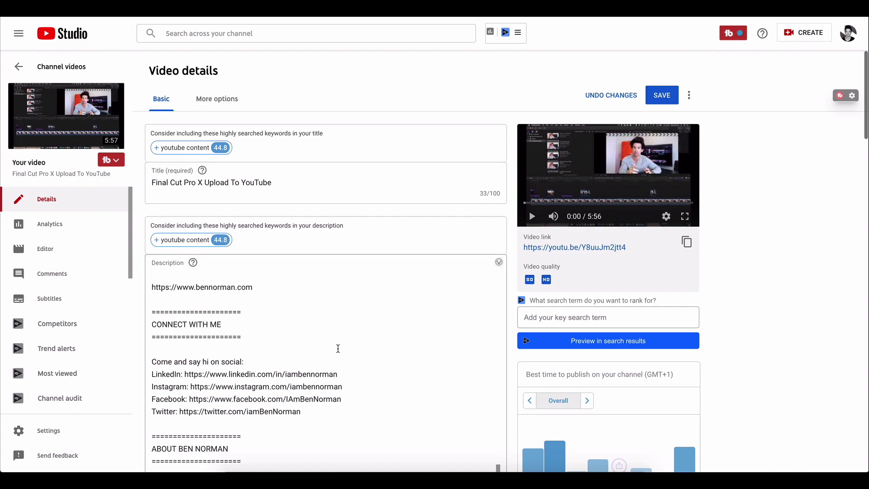
{"action": "scroll", "coordinate": [338, 349], "scroll_direction": "up", "scroll_amount": 10}
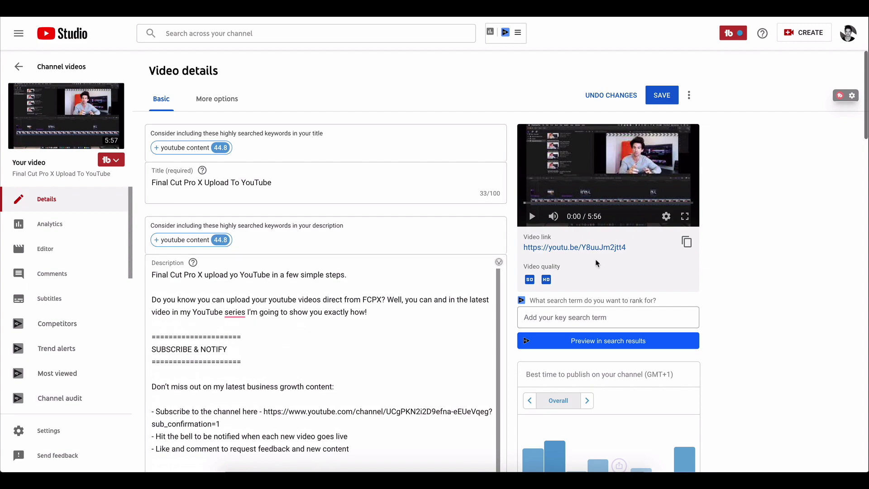